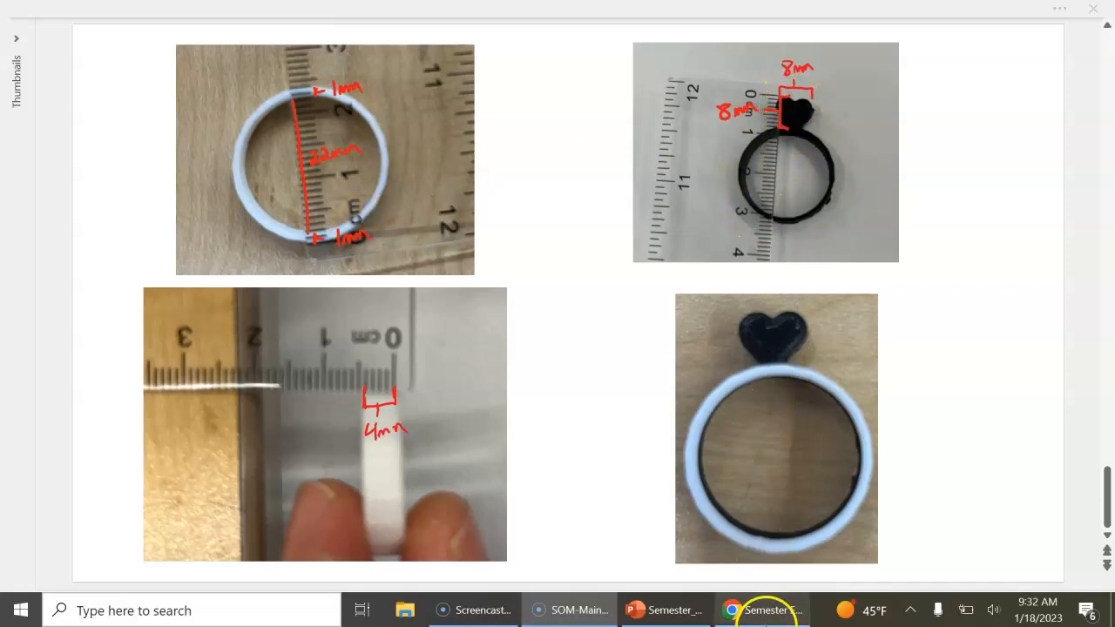
- Switch to the Onshape part studio, view it from the top and hide the Front and Right planes
click(764, 612)
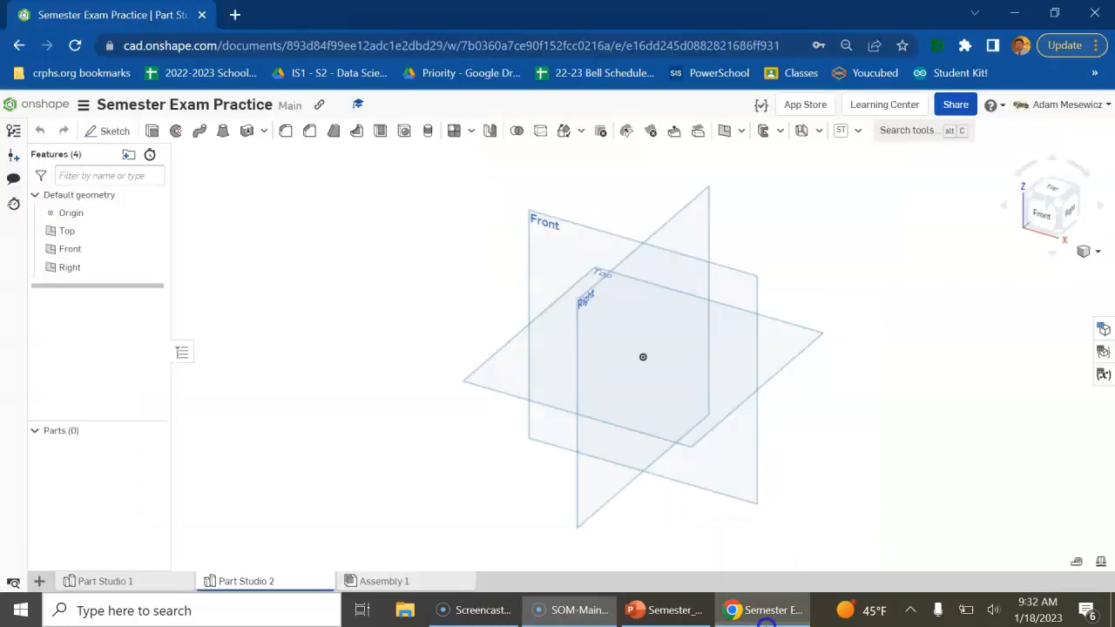
click(1051, 187)
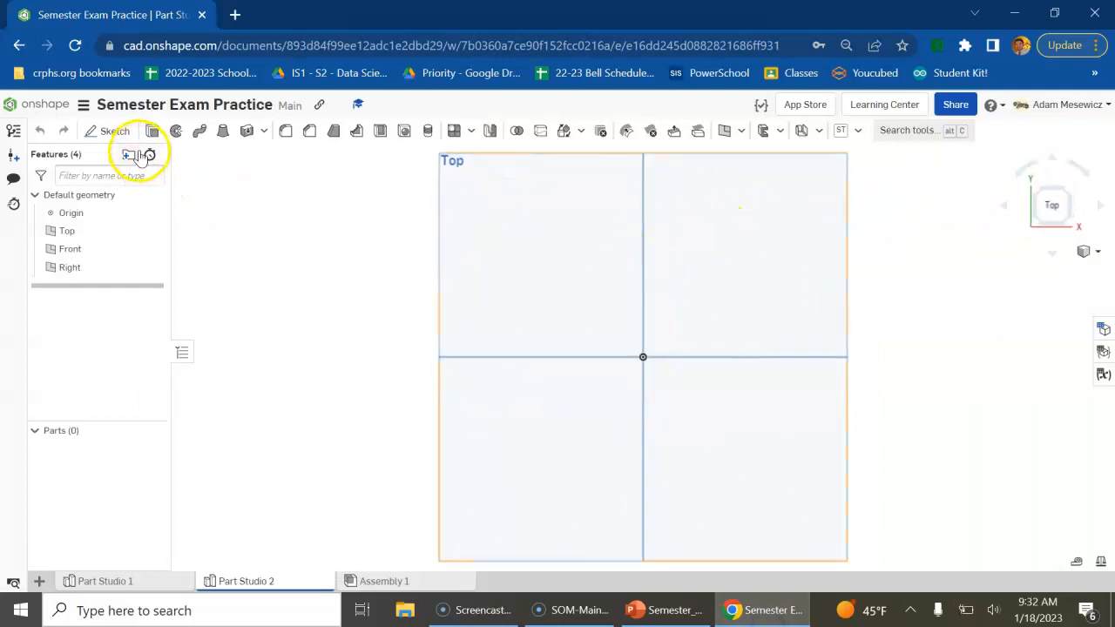
click(153, 249)
click(153, 268)
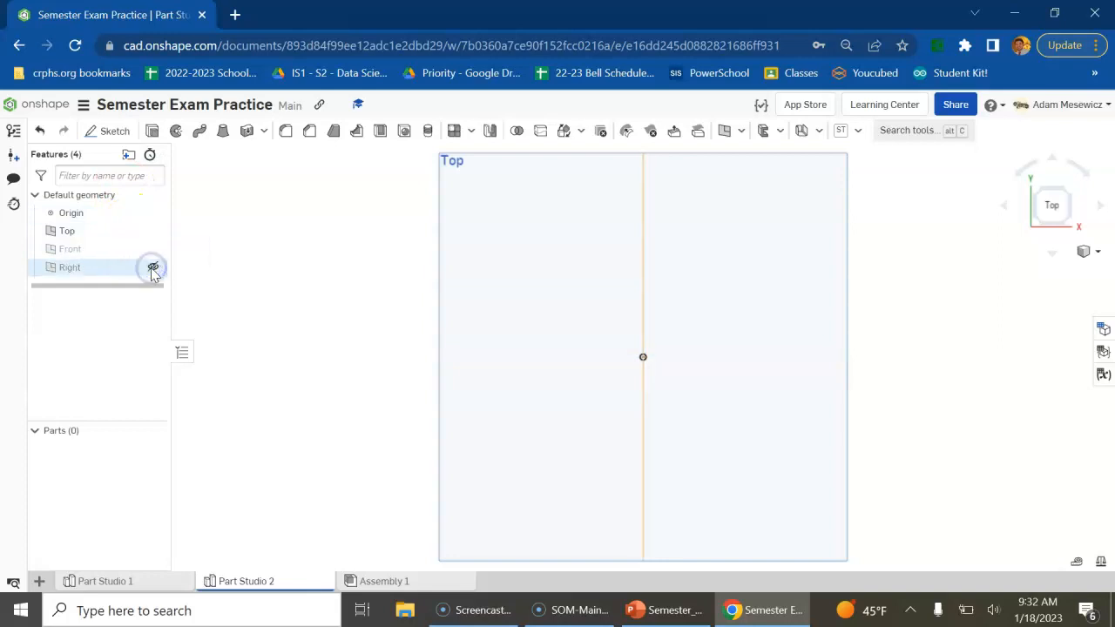
- Start a sketch on the Top plane and draw a circle about 44 mm in diameter centred on the origin
click(99, 135)
click(514, 274)
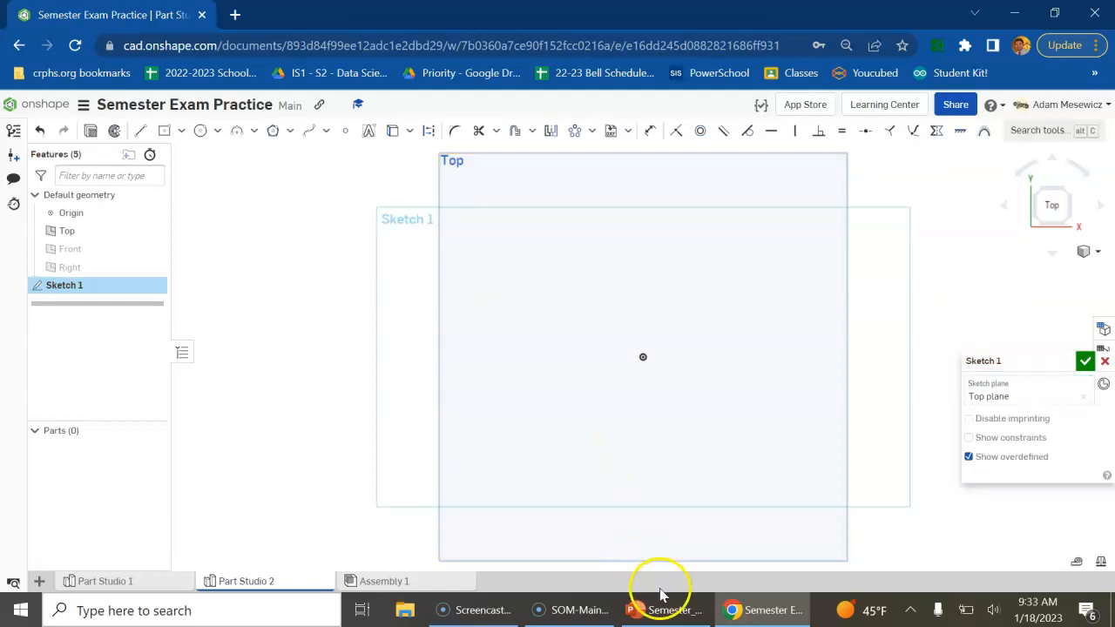
click(202, 132)
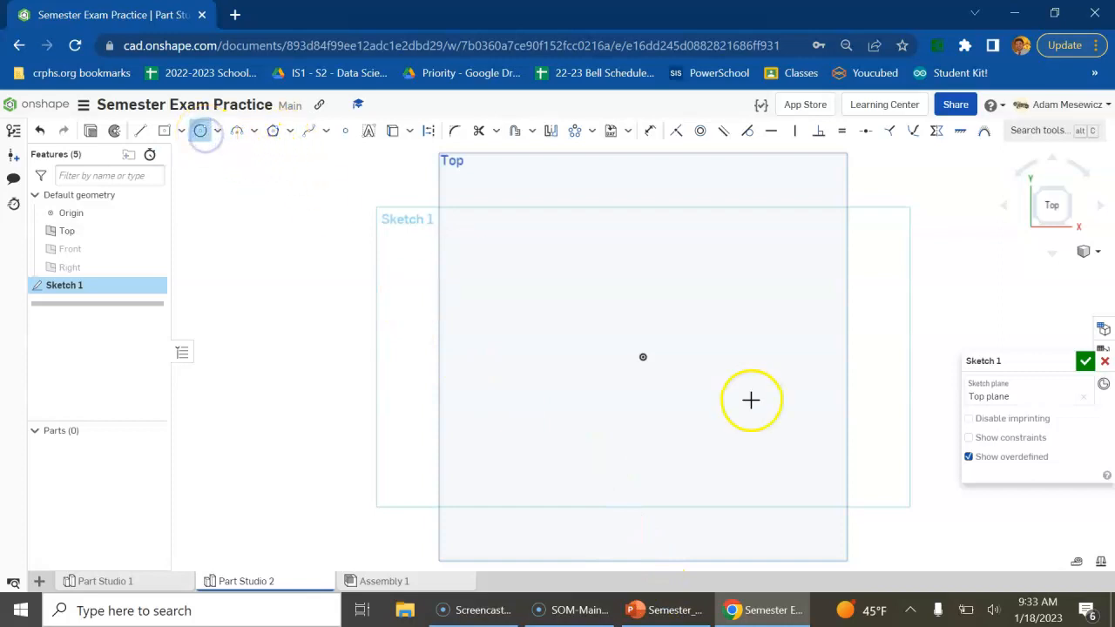
click(643, 357)
click(706, 353)
- Dimension the circle's diameter as 22 mm
key(d)
click(700, 329)
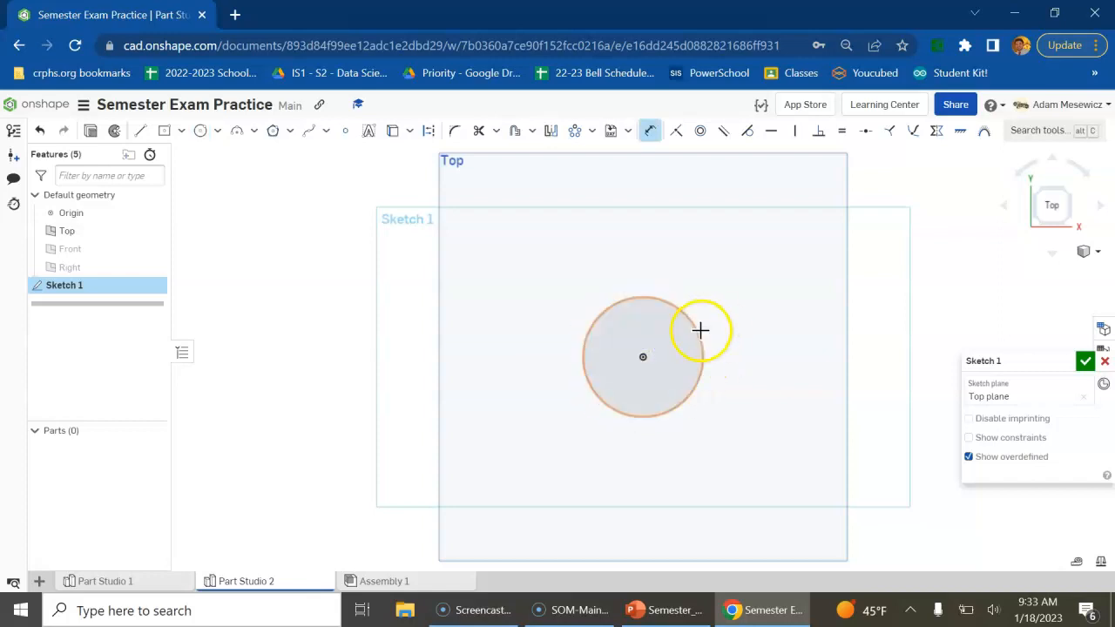
click(755, 316)
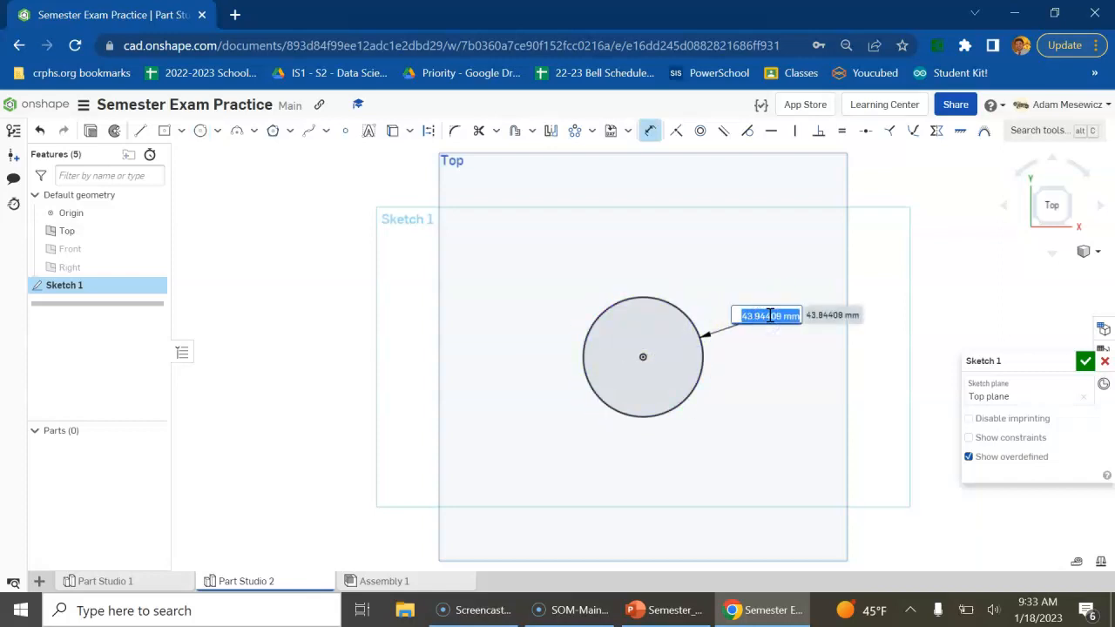
text(22)
key(Return)
- Offset the 22 mm circle outward by 1 mm to form the ring's outer edge, and finish the sketch
scroll(662, 406, up, 2)
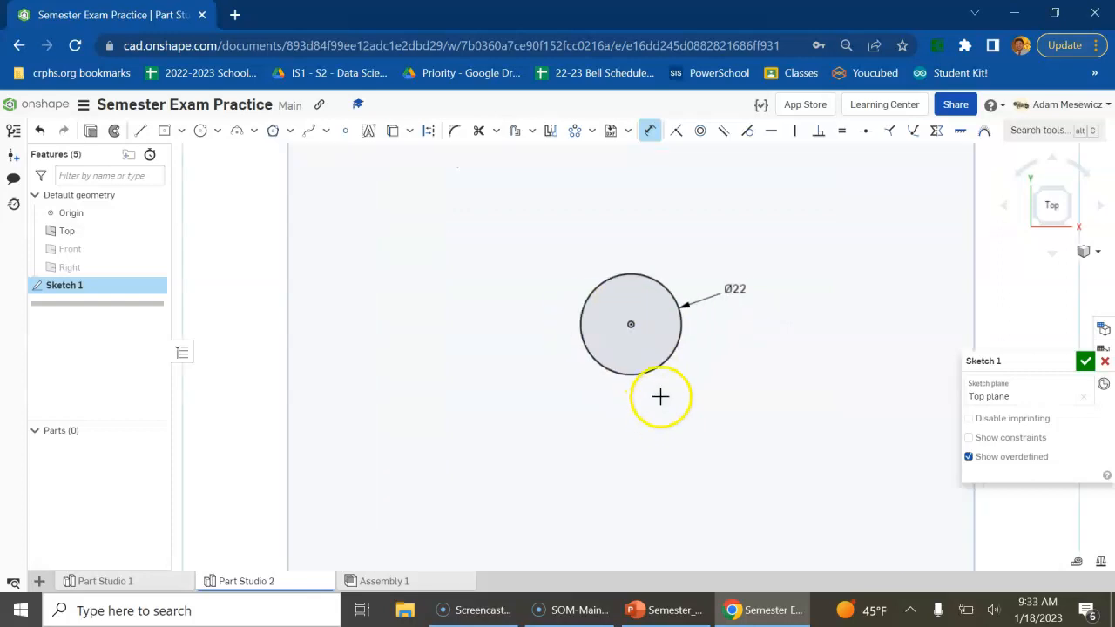
scroll(638, 301, up, 2)
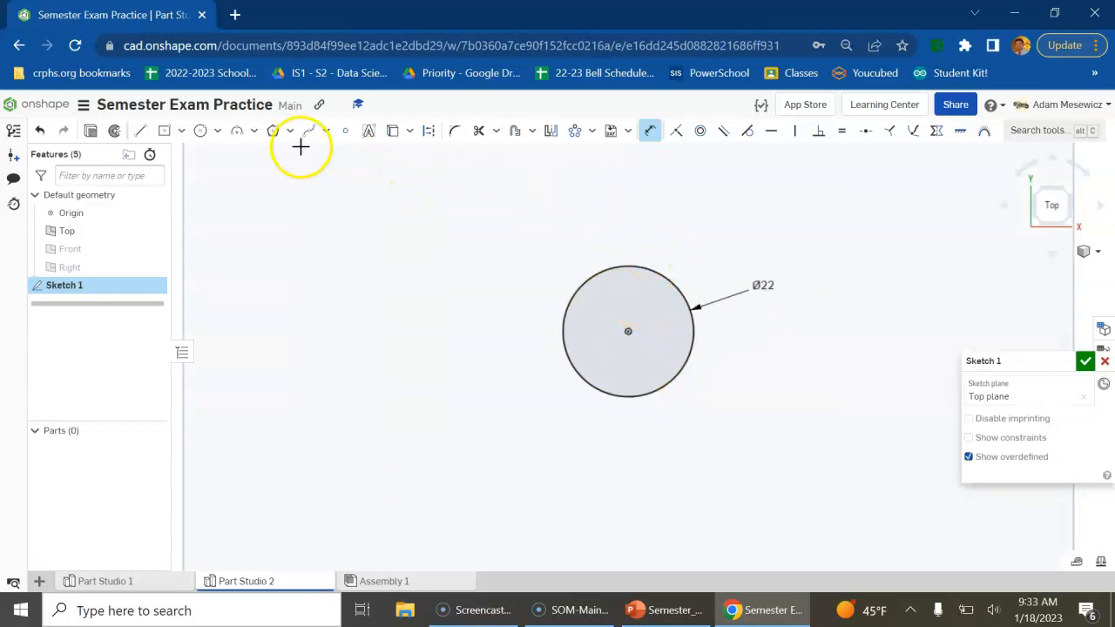
click(515, 130)
click(649, 268)
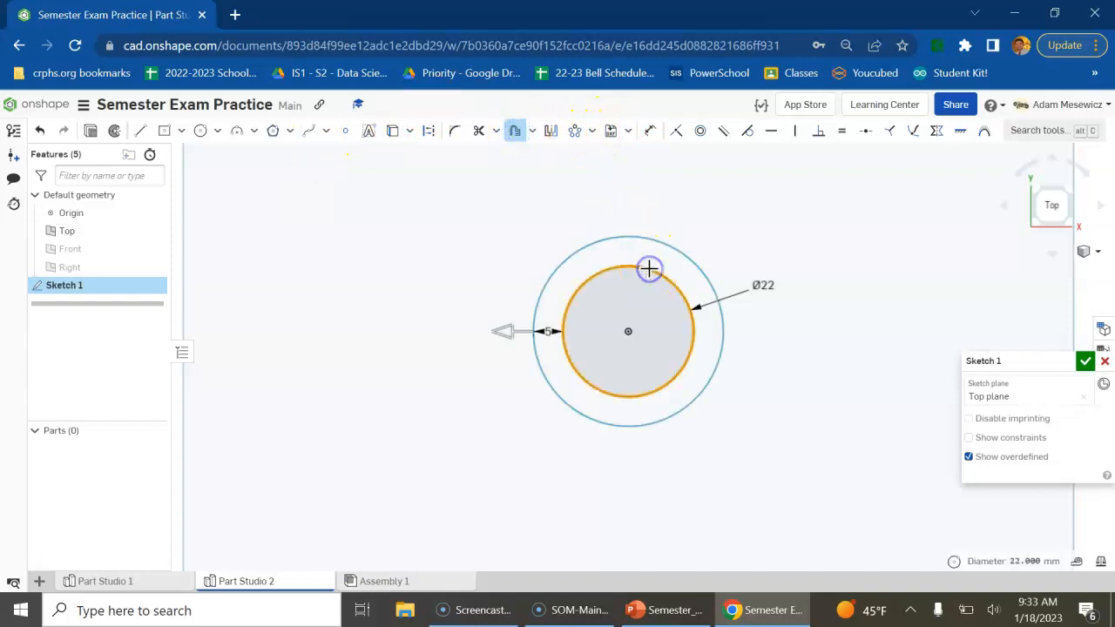
mouse_move(540, 326)
mouse_down()
mouse_move(505, 331)
mouse_move(520, 334)
mouse_up()
click(538, 331)
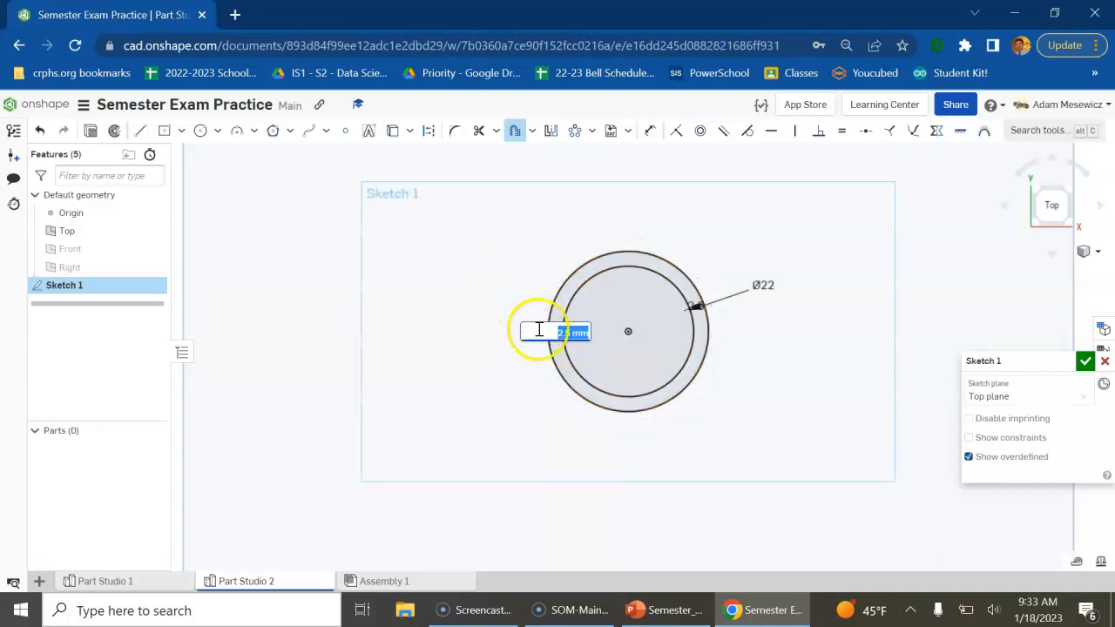
text(1)
key(Return)
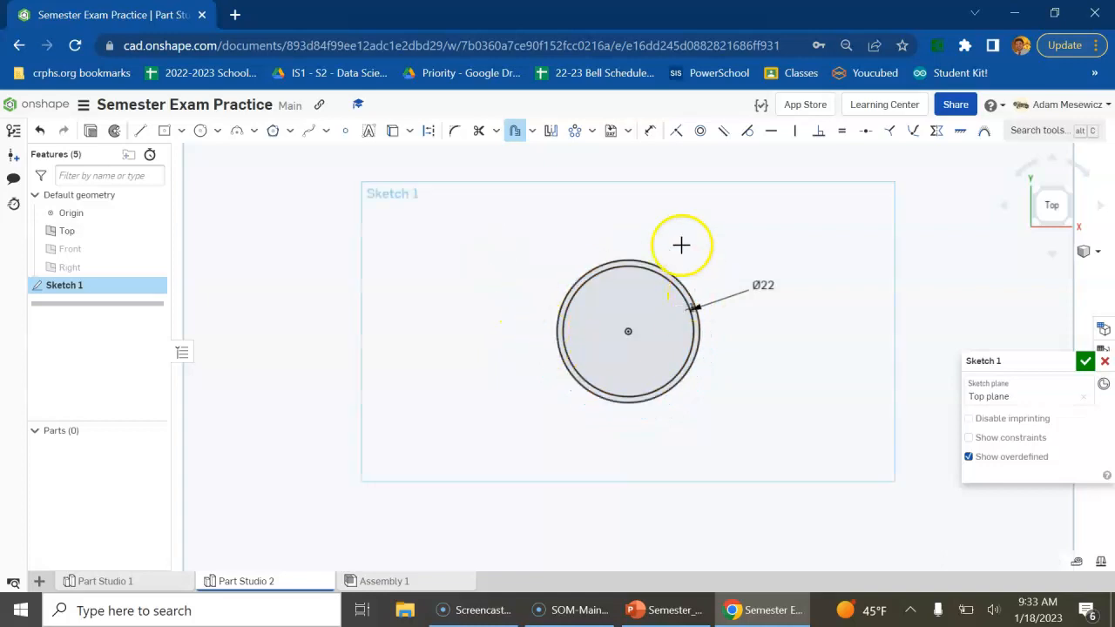
click(1084, 361)
- Extrude the narrow band between the two circles as a new solid with a blind depth of 4 mm
scroll(678, 299, up, 2)
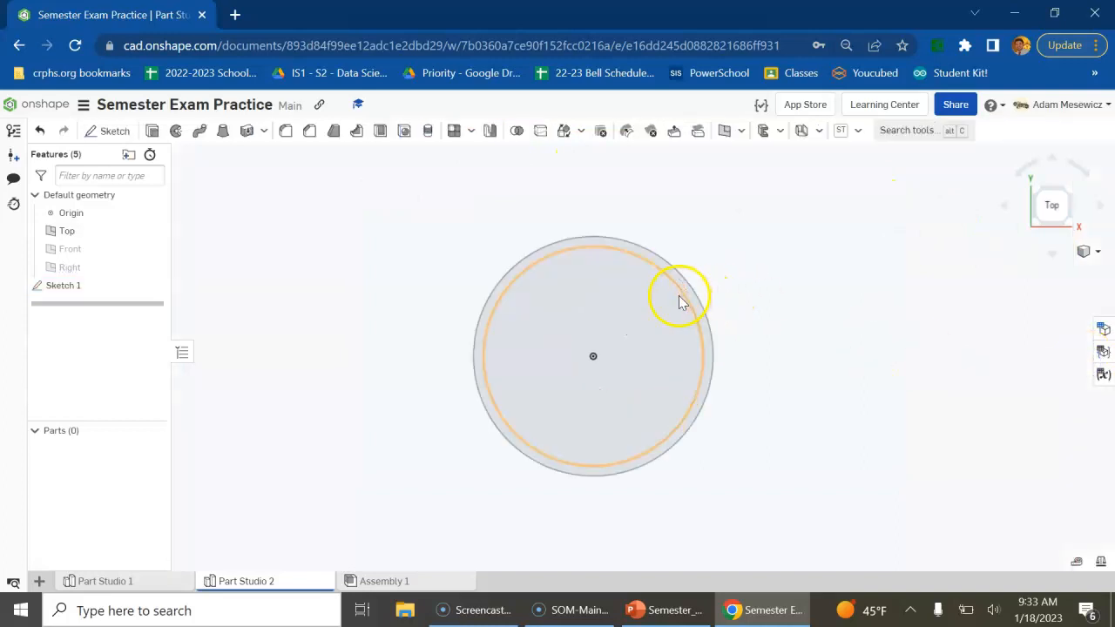
scroll(682, 281, up, 3)
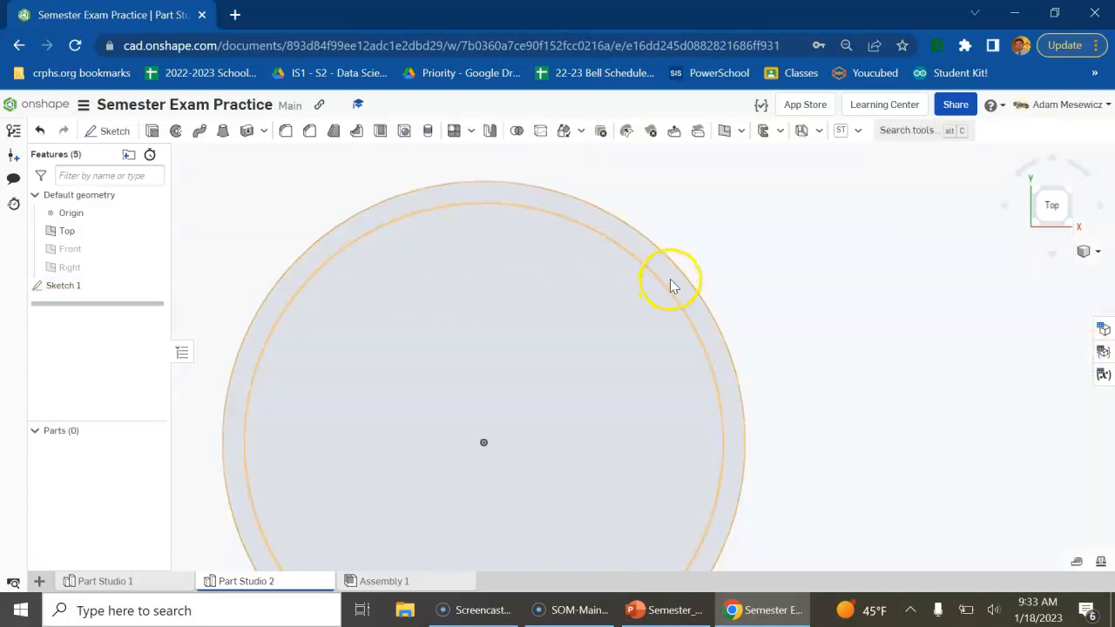
scroll(634, 361, down, 3)
click(158, 136)
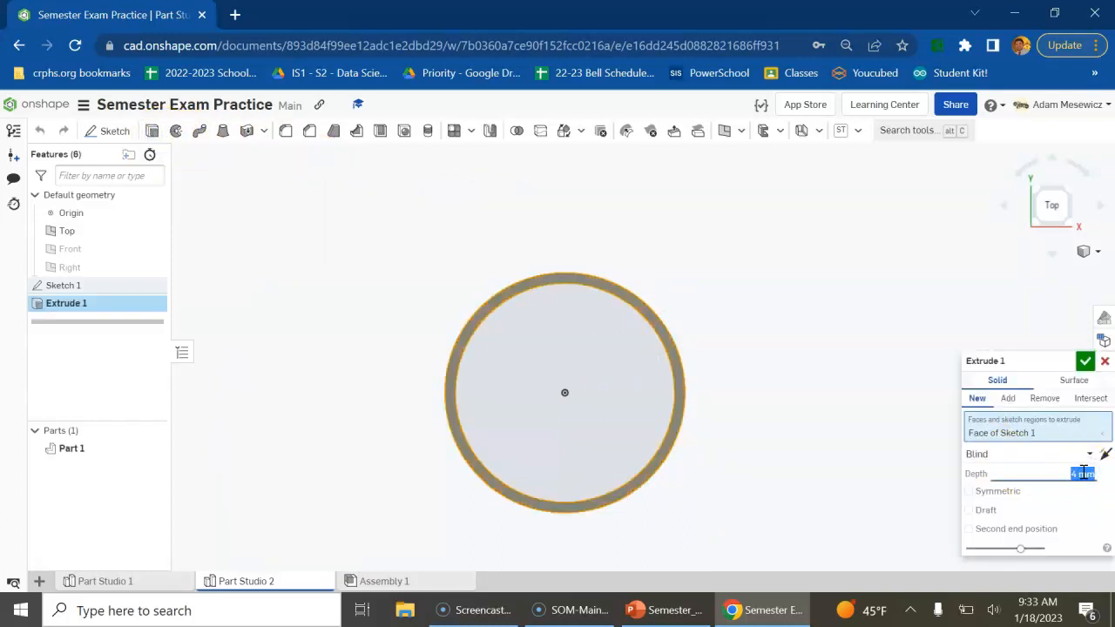
click(1085, 362)
- Return to the top view of the ring and reopen its circle sketch for editing
right_drag(697, 440, 685, 487)
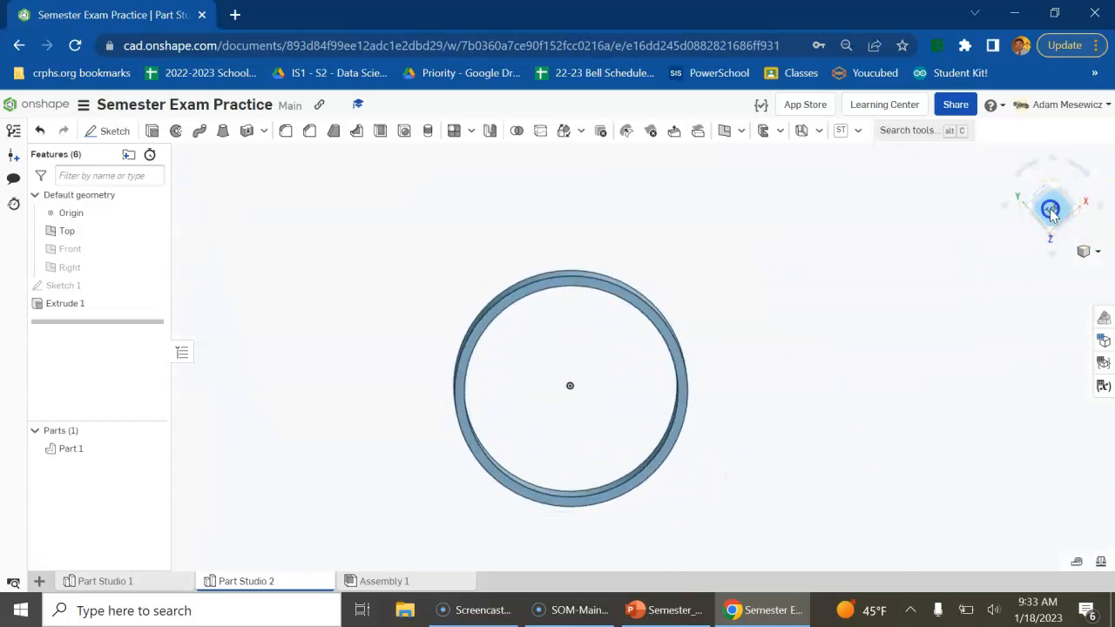
click(1051, 209)
scroll(662, 352, up, 5)
scroll(625, 411, up, 2)
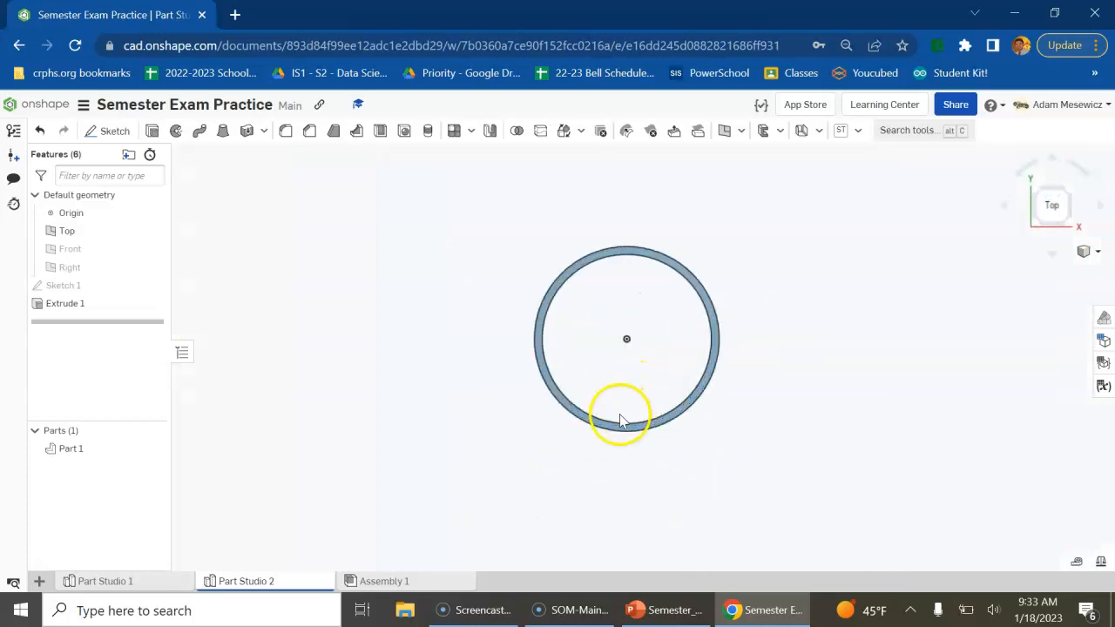
scroll(640, 232, up, 2)
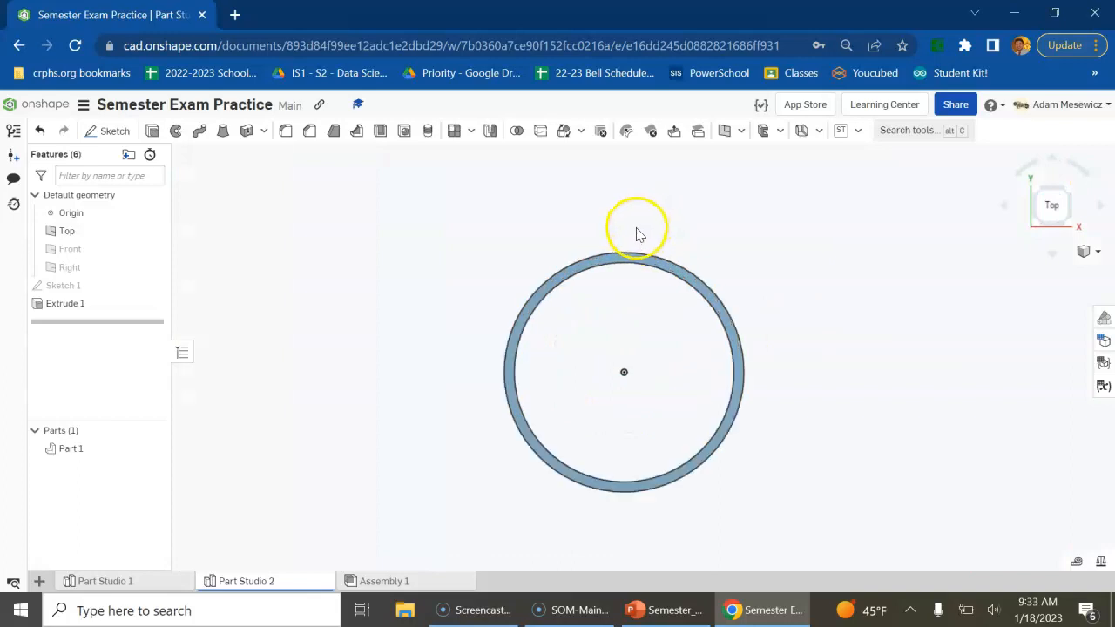
double_click(76, 285)
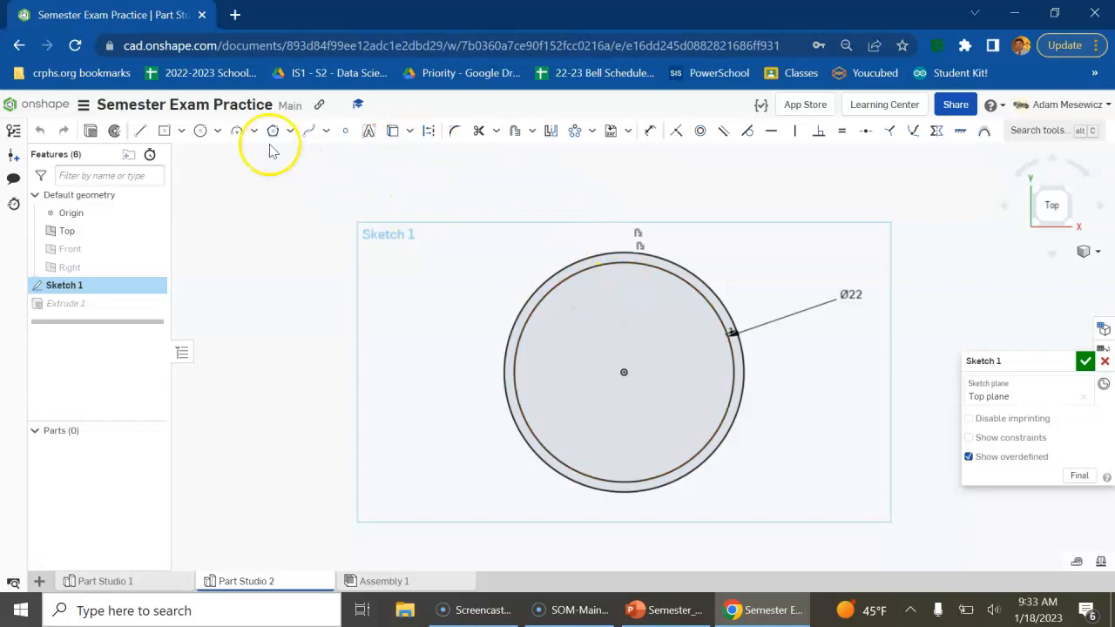
- Draw a vertical line about 20.4 mm long from the origin up past the ring and convert it to construction geometry
click(142, 132)
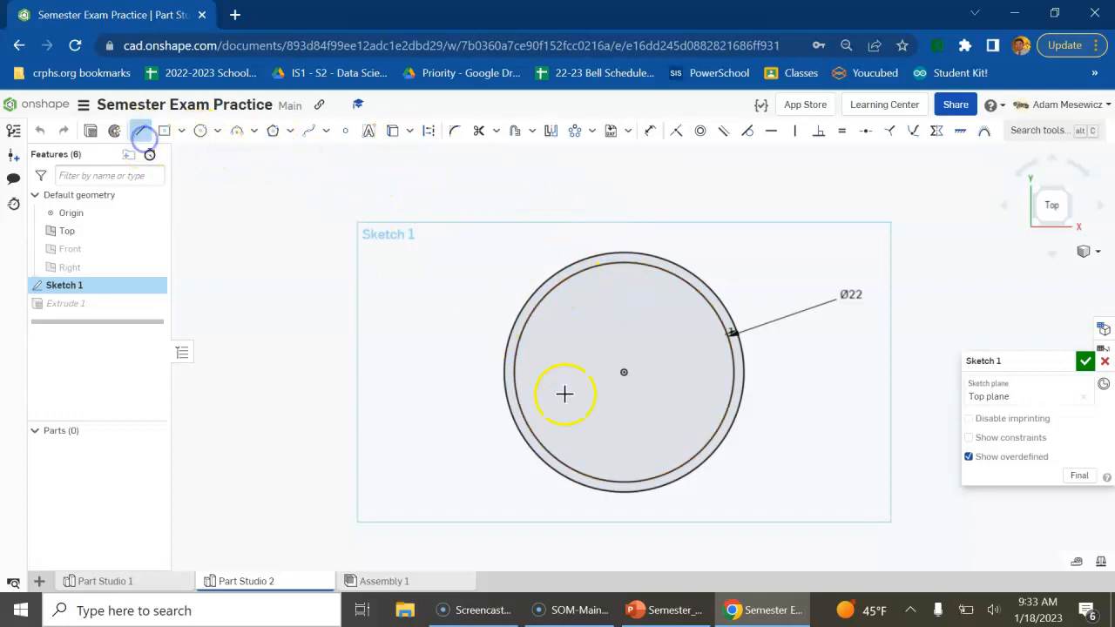
click(624, 375)
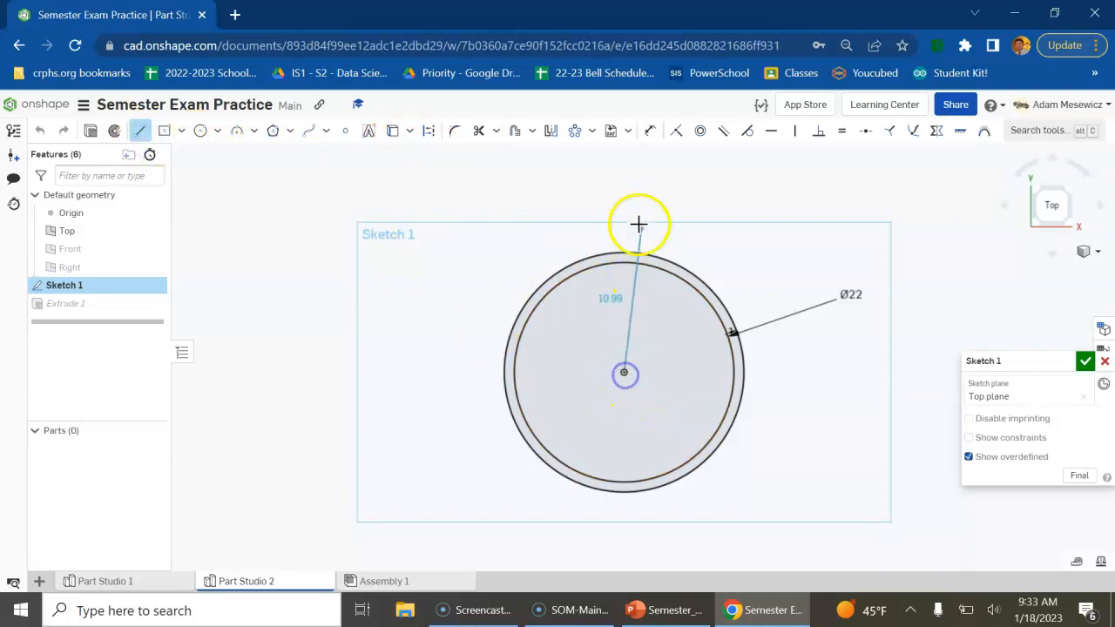
click(623, 170)
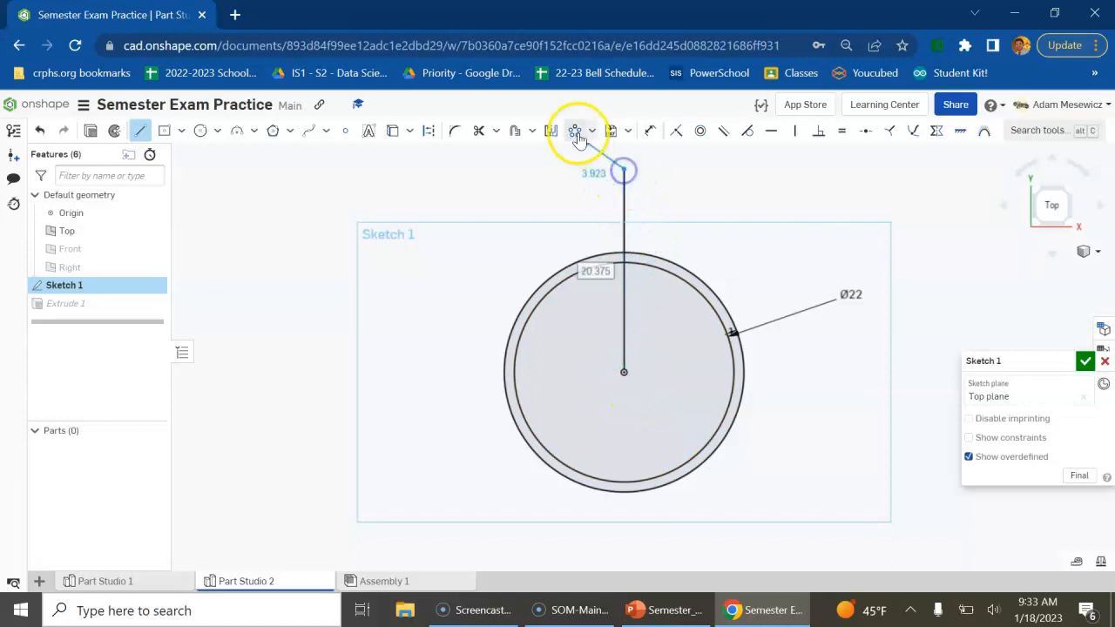
key(Escape)
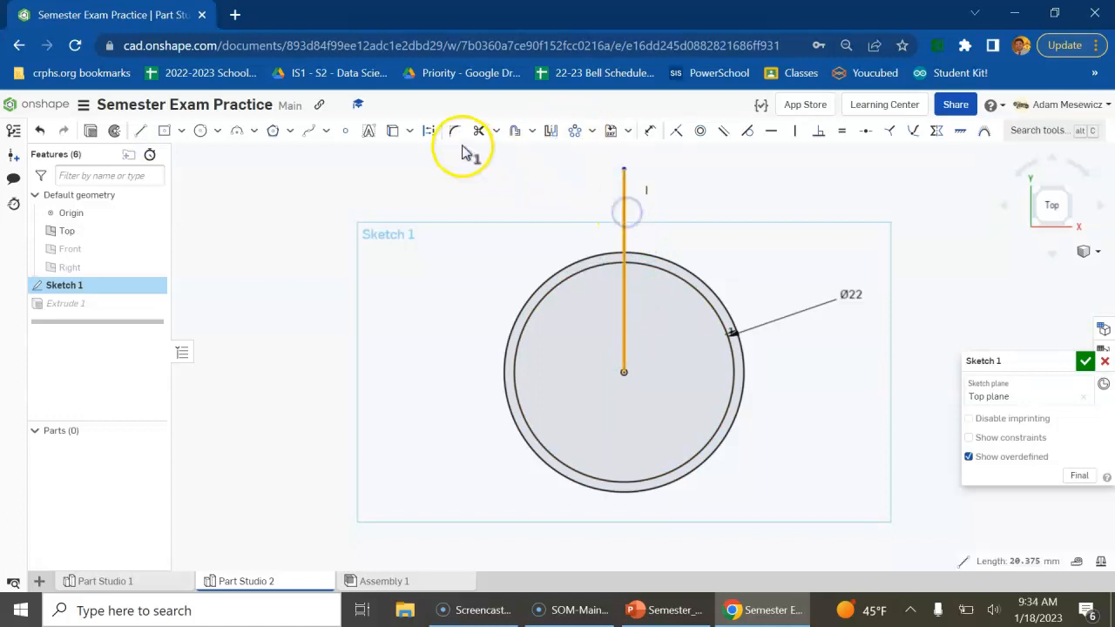
click(428, 131)
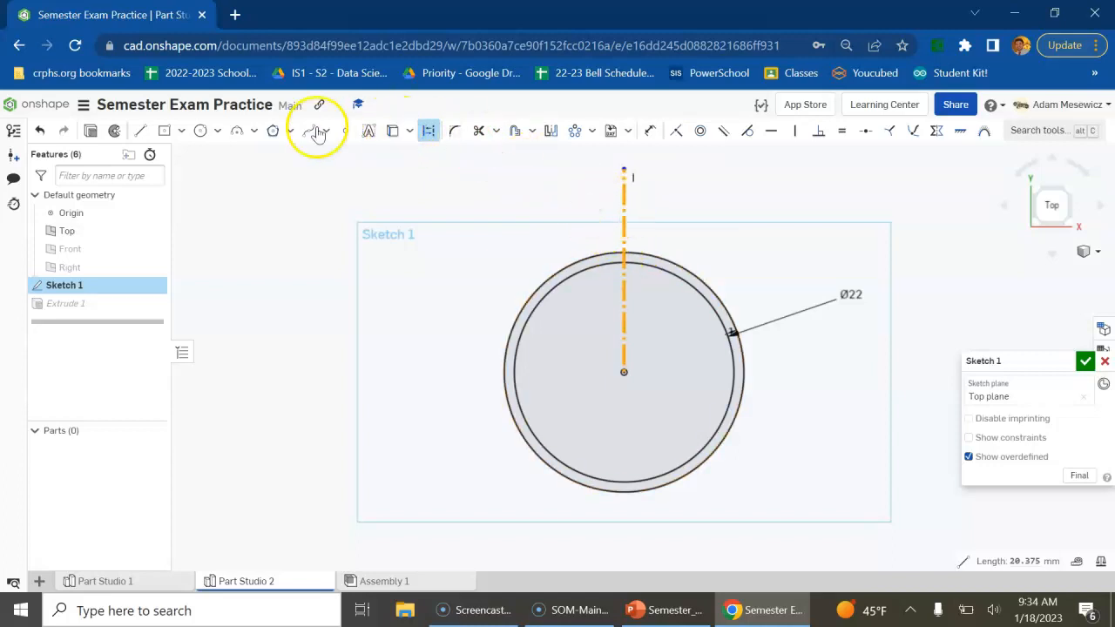
- Draw a solid line about 5.1 mm long, slanting up and left from the centerline inside the ring's upper band
click(140, 130)
scroll(597, 283, up, 3)
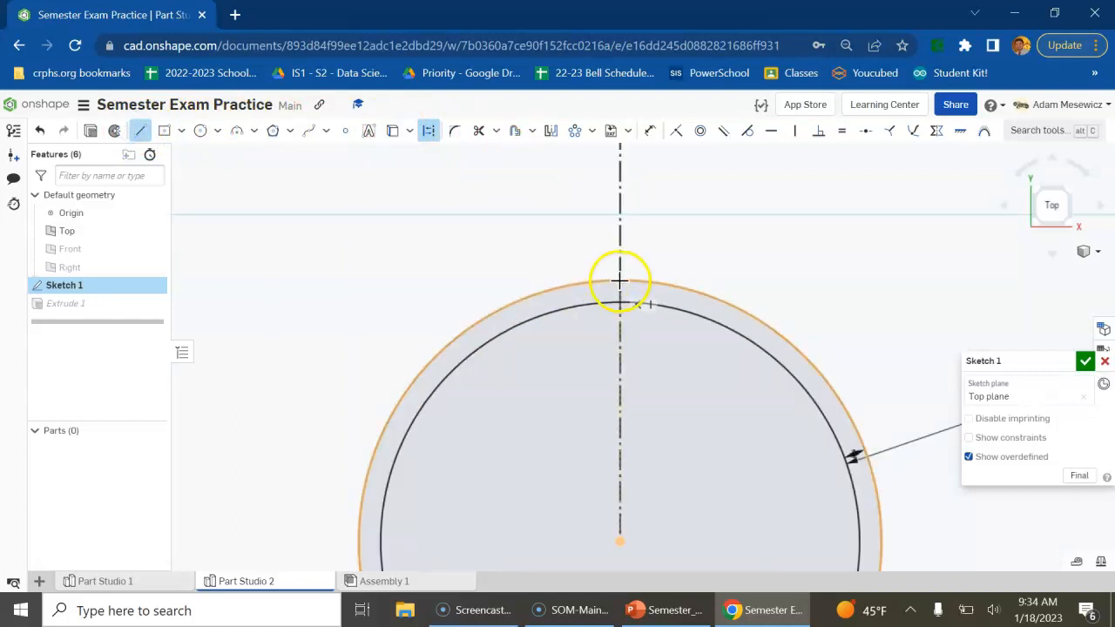
scroll(618, 290, up, 2)
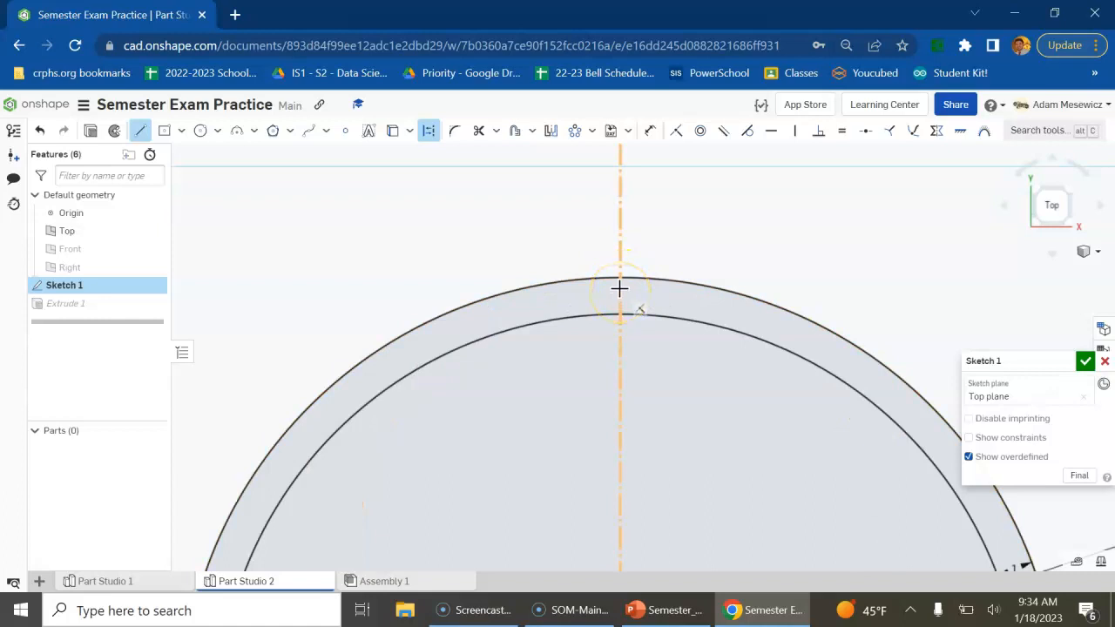
scroll(618, 287, down, 5)
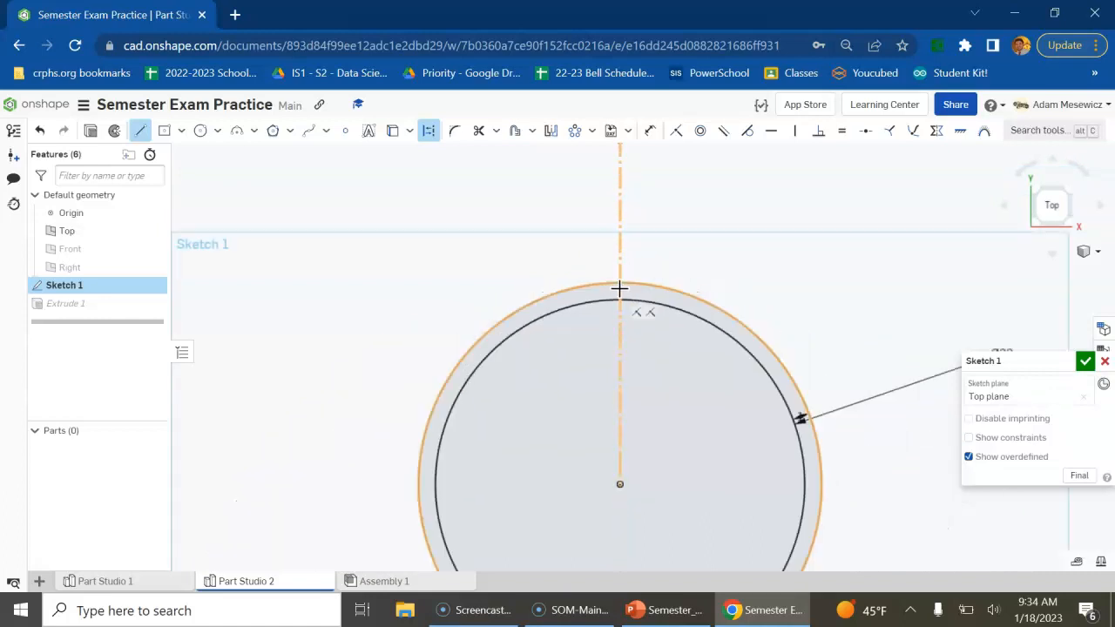
scroll(618, 287, up, 2)
right_click(620, 287)
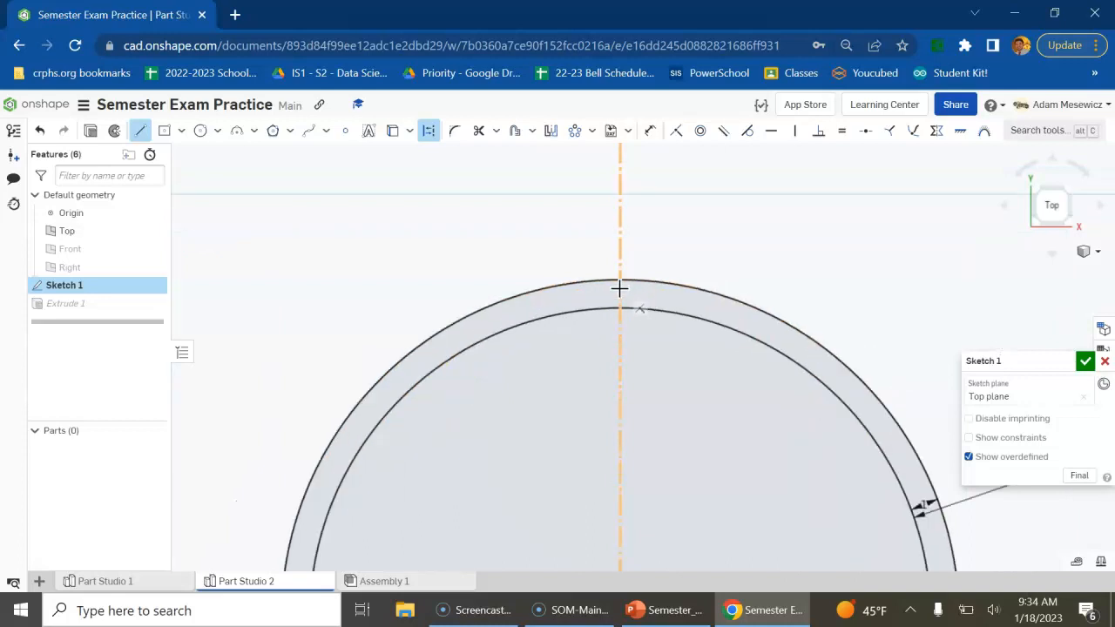
key(Escape)
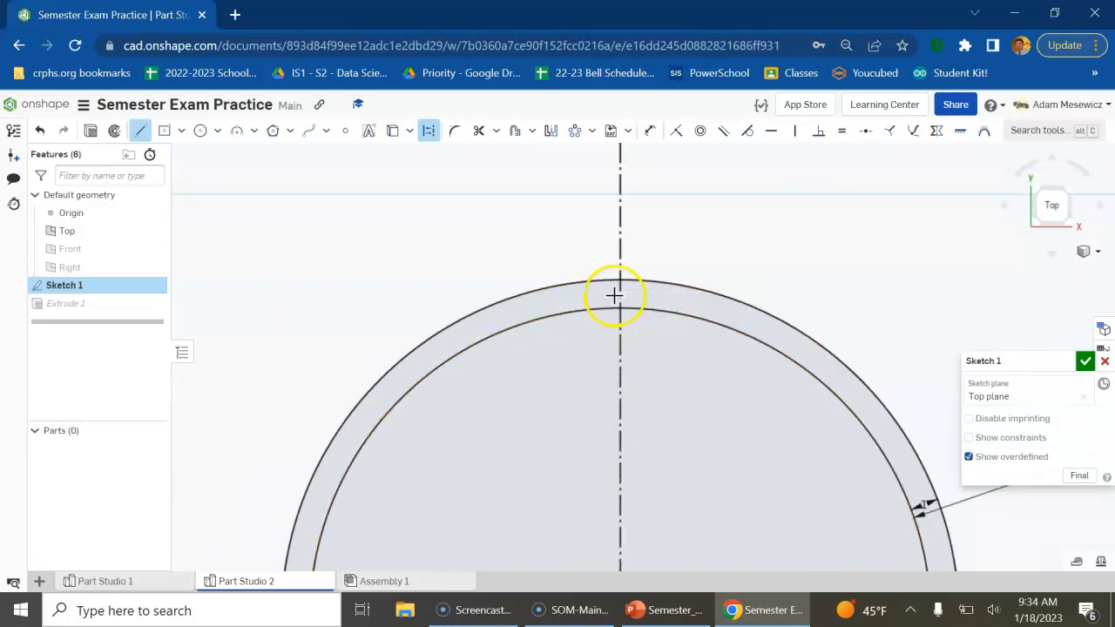
click(410, 129)
click(425, 132)
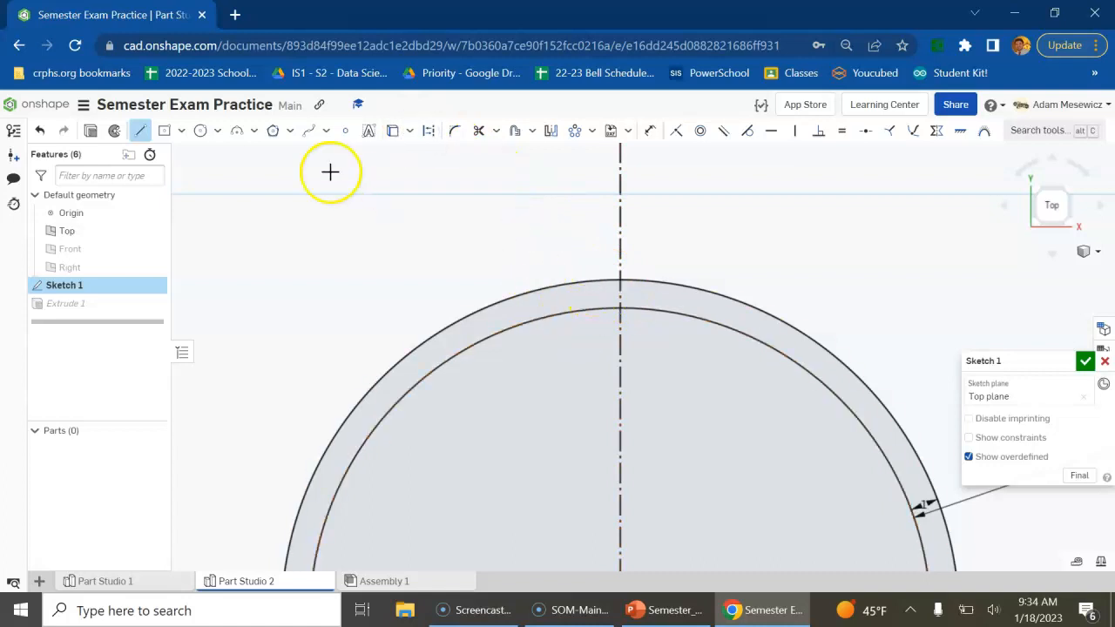
click(620, 290)
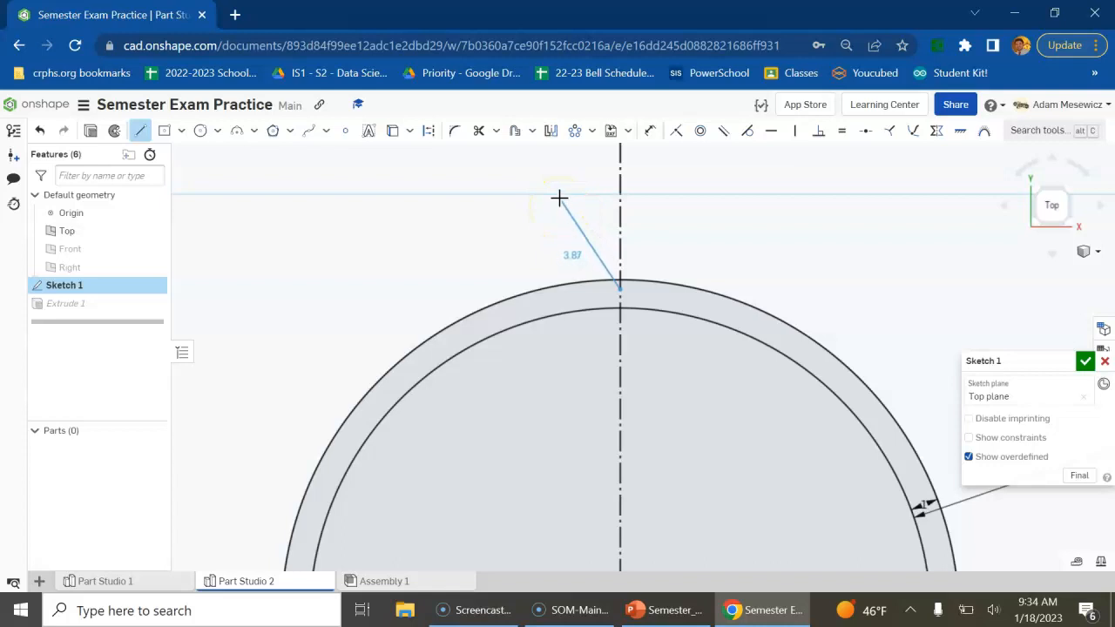
click(541, 180)
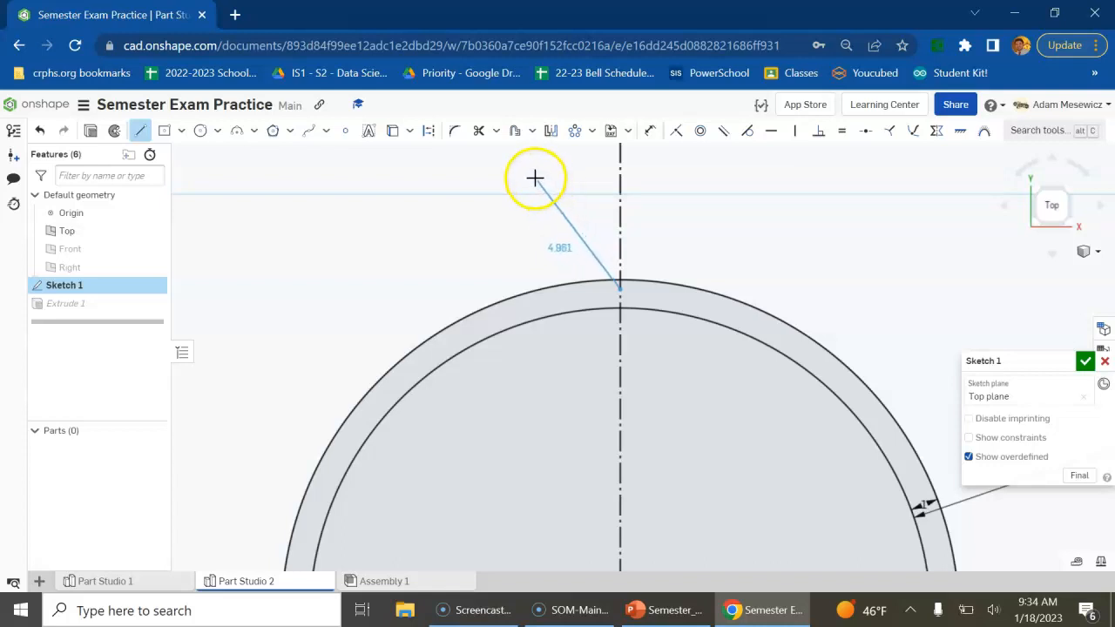
click(534, 176)
scroll(535, 225, down, 7)
scroll(525, 244, up, 2)
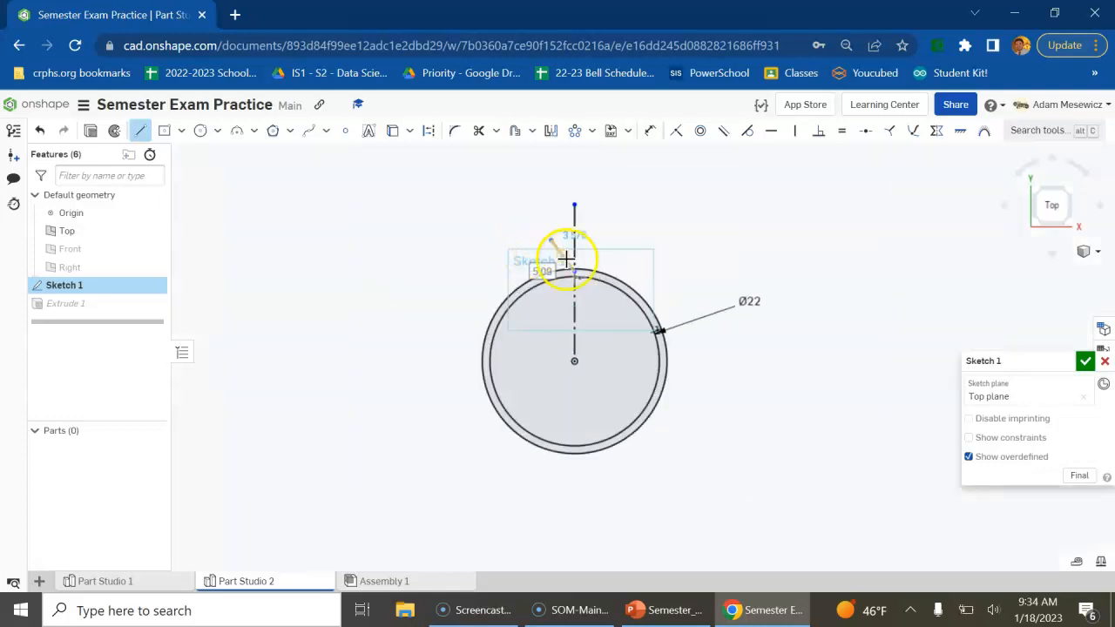
scroll(544, 252, up, 5)
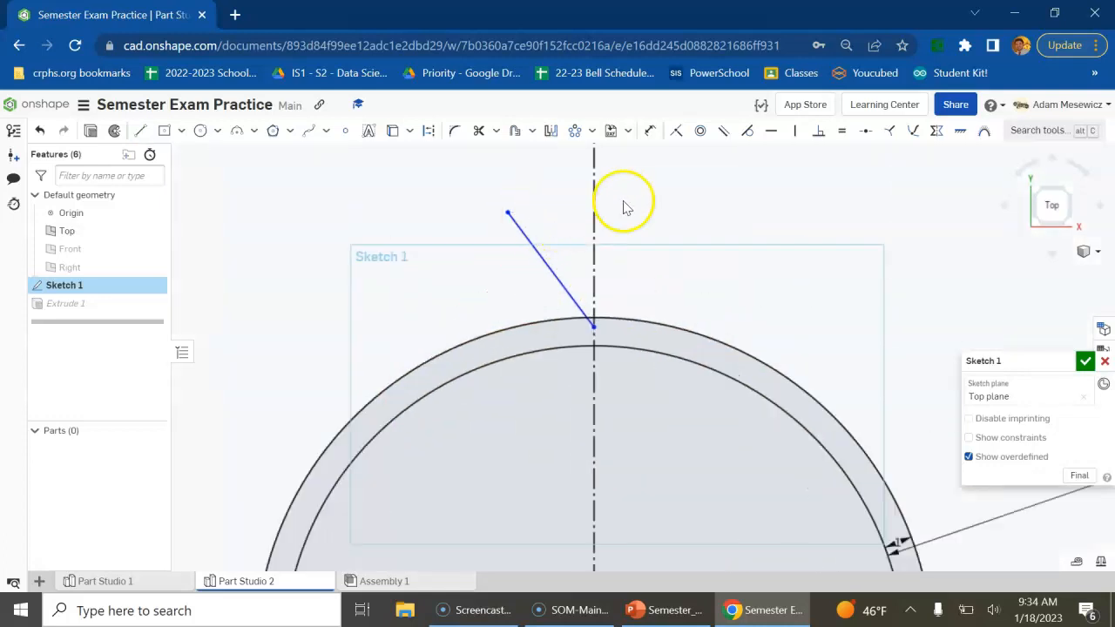
scroll(601, 244, down, 5)
scroll(592, 224, down, 1)
scroll(636, 314, up, 4)
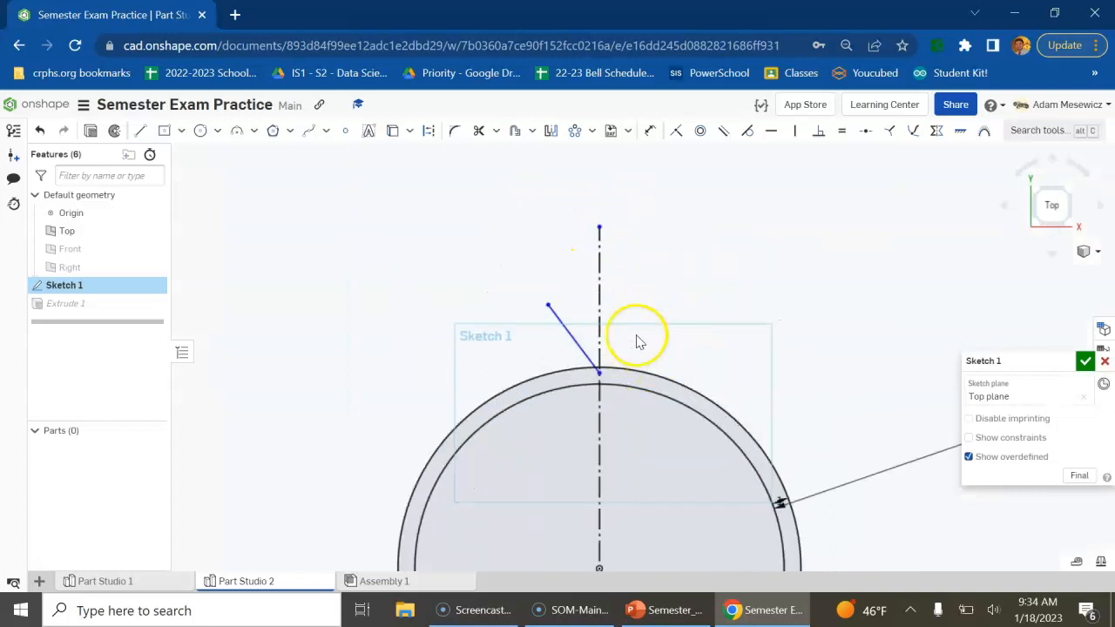
- Draw a three-point arc of about 1.6 mm radius, bulging upward from the slanted line's upper end to the vertical centerline
scroll(644, 351, up, 1)
click(201, 135)
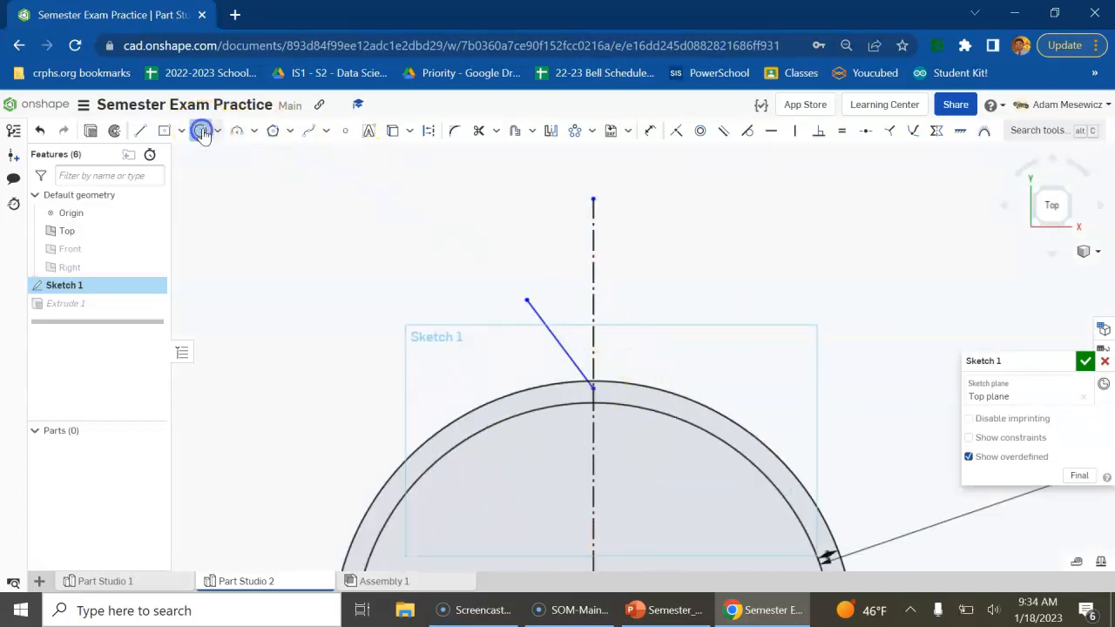
click(235, 133)
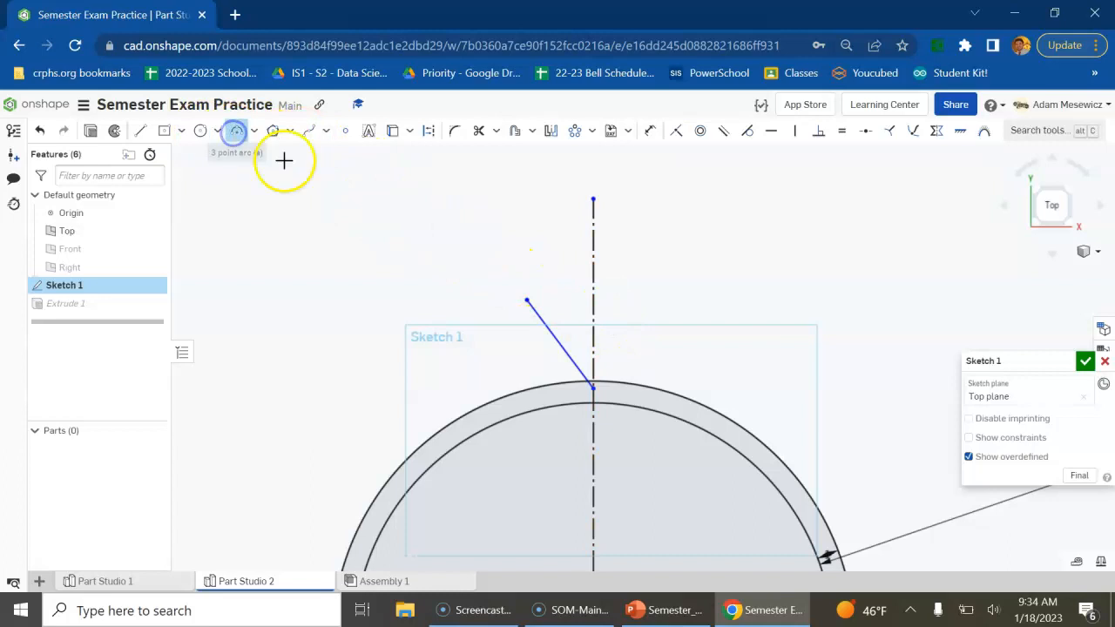
drag(527, 303, 592, 290)
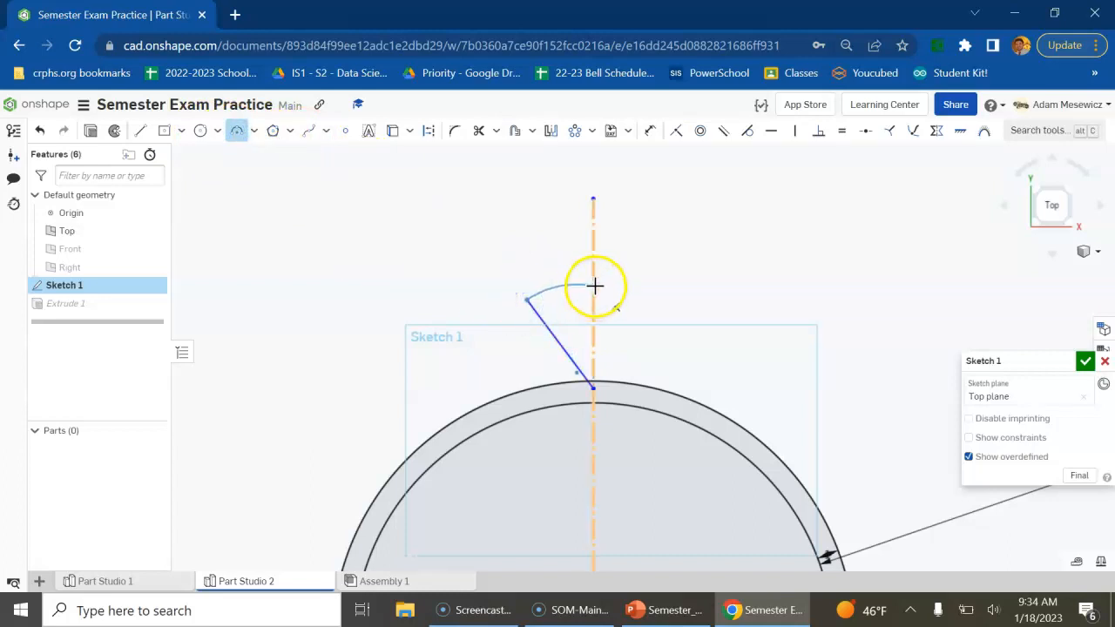
click(593, 282)
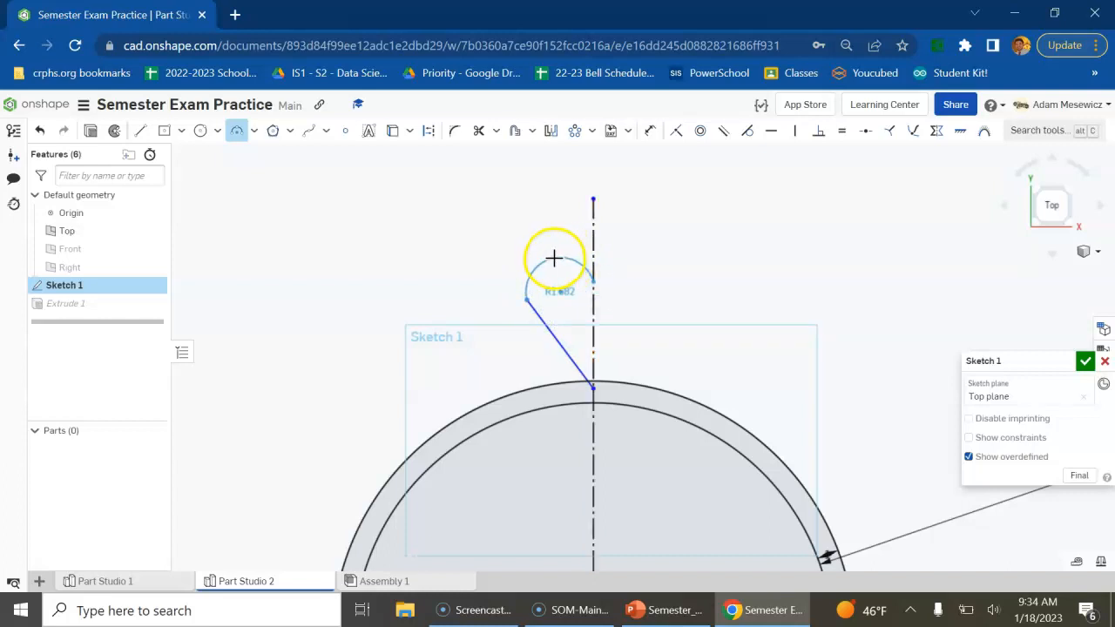
click(558, 255)
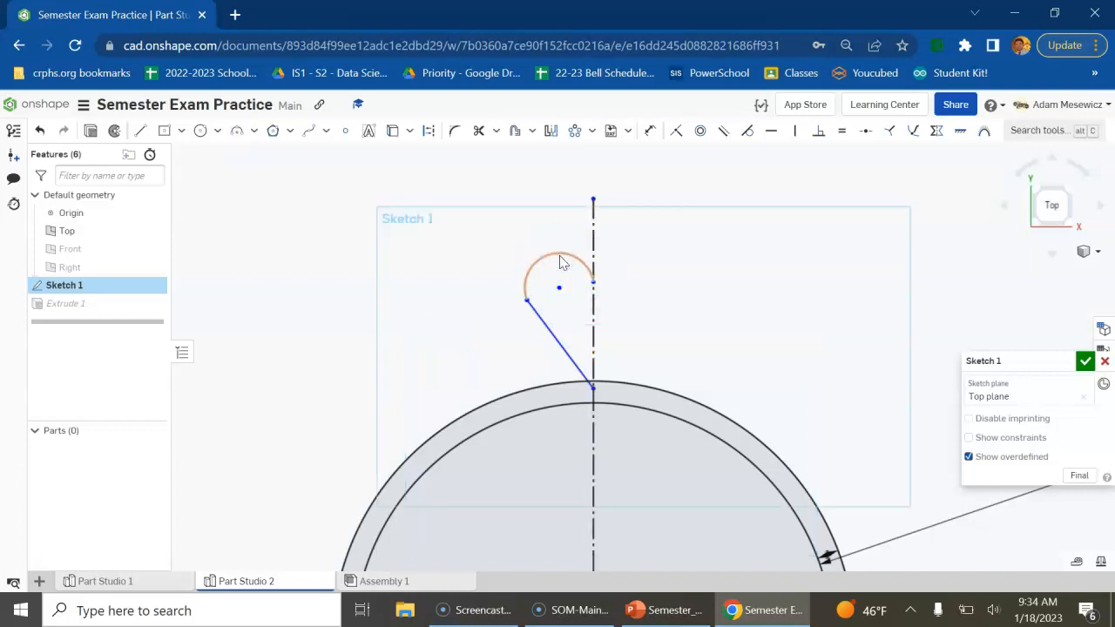
- Mirror the arc and slanted line across the vertical centerline to complete the heart outline, and finish the sketch
scroll(637, 328, down, 3)
scroll(637, 435, down, 1)
scroll(637, 435, up, 2)
scroll(642, 237, up, 3)
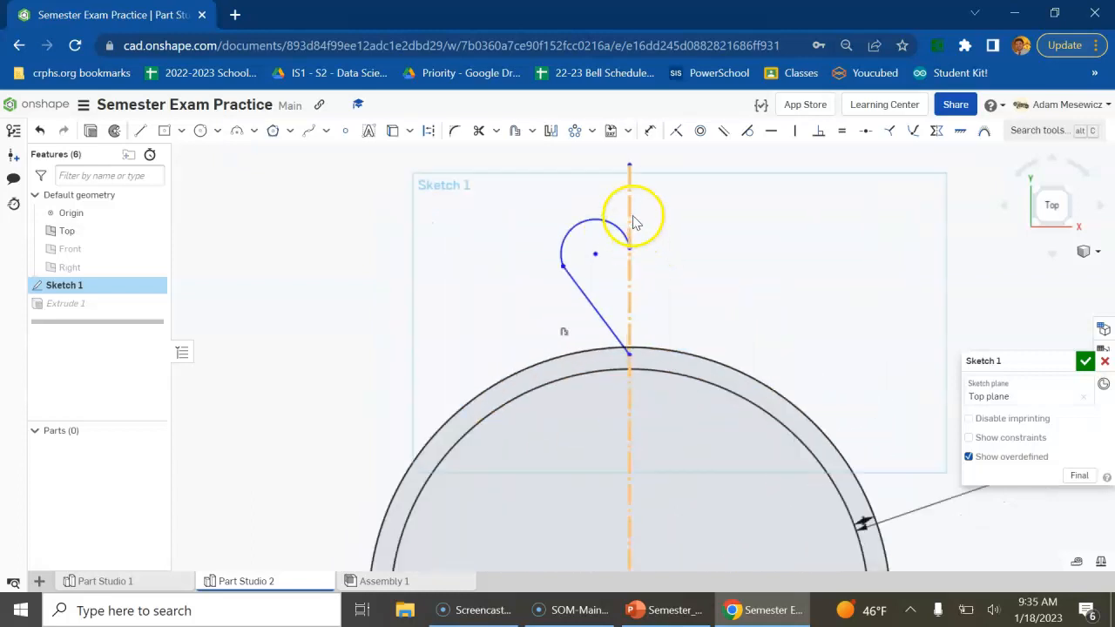
click(555, 135)
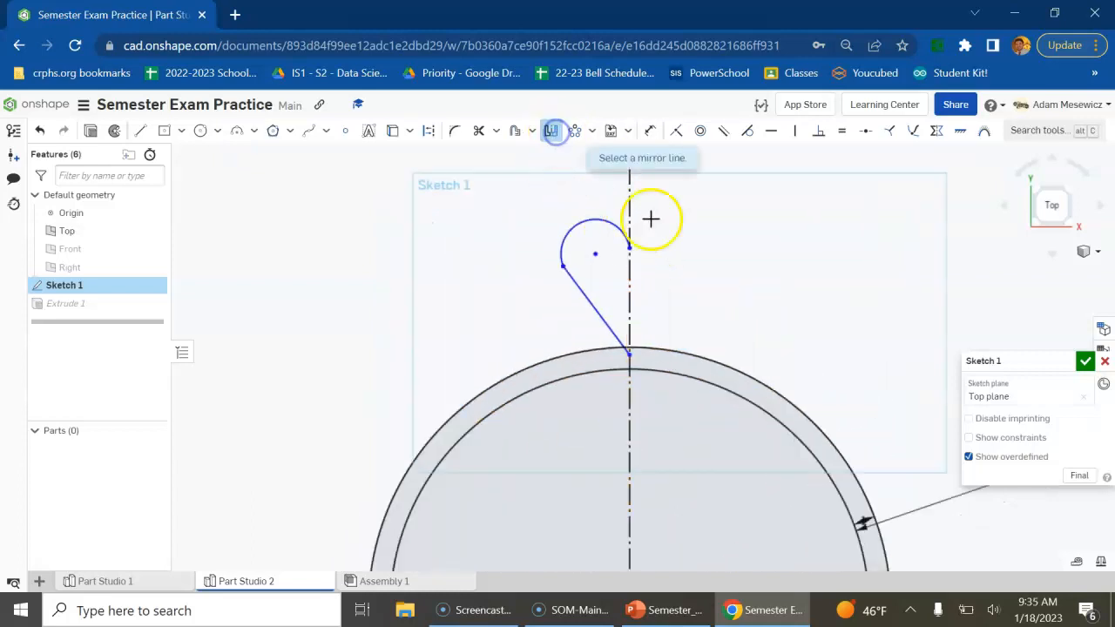
click(631, 287)
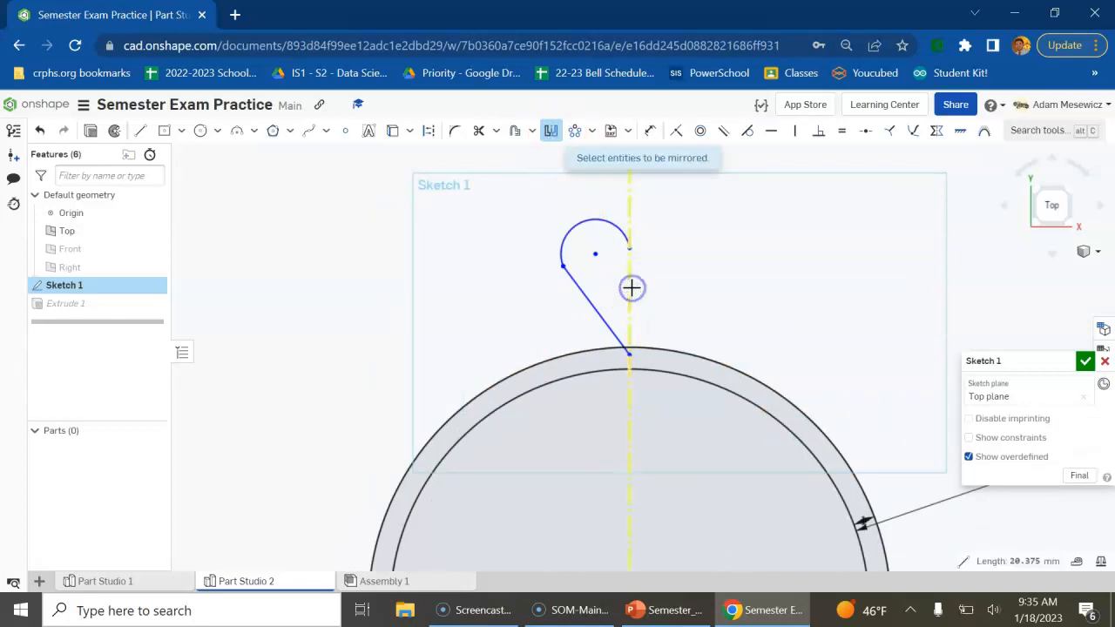
click(601, 228)
click(597, 307)
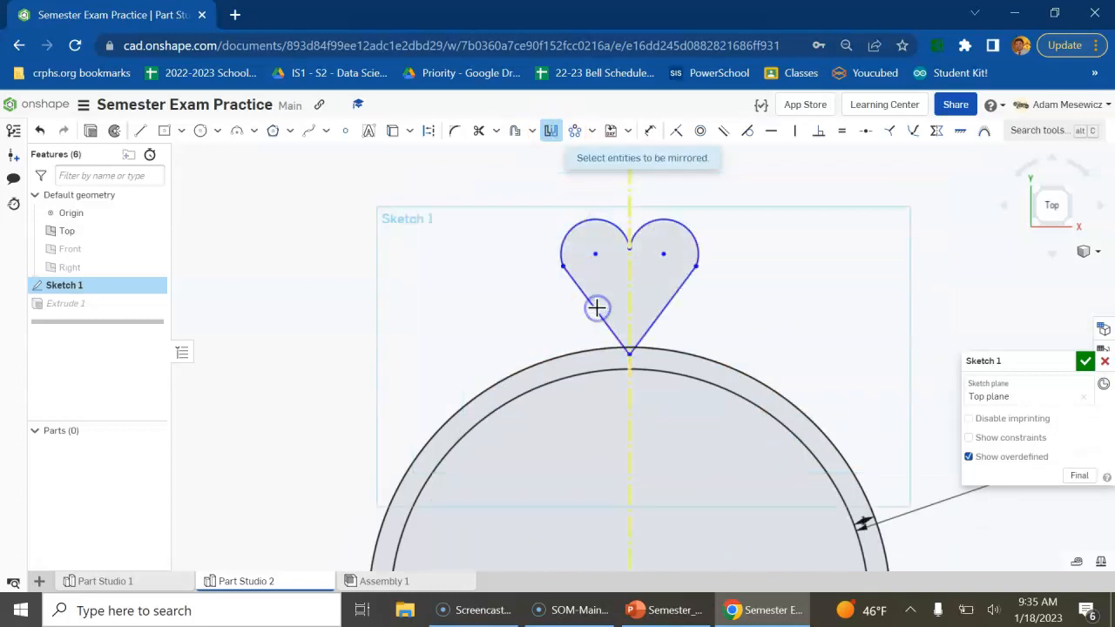
key(Escape)
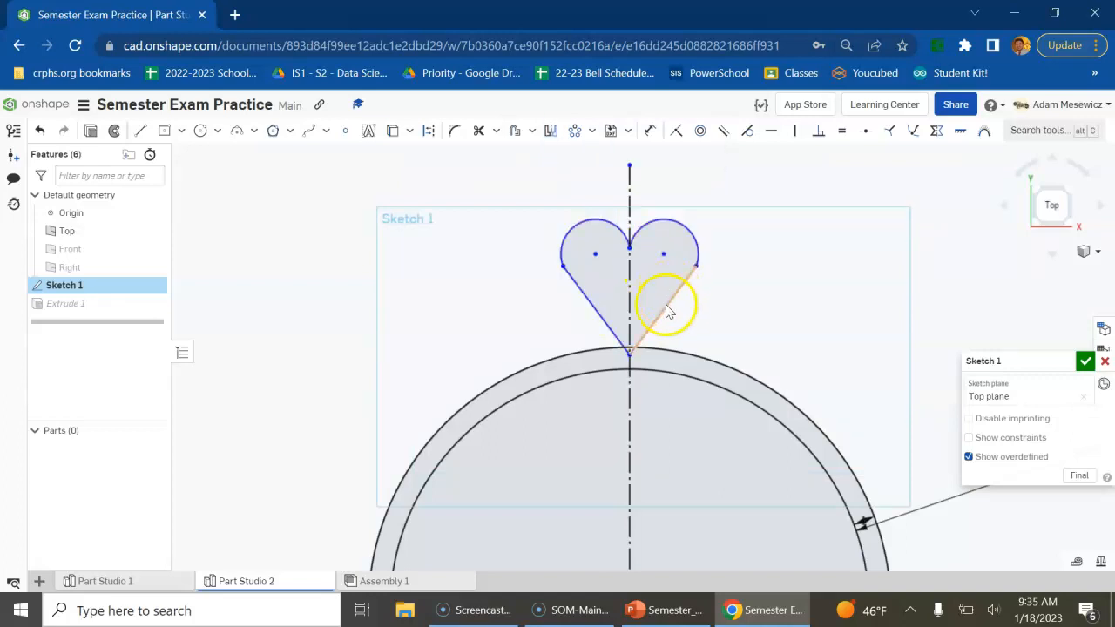
scroll(649, 309, down, 3)
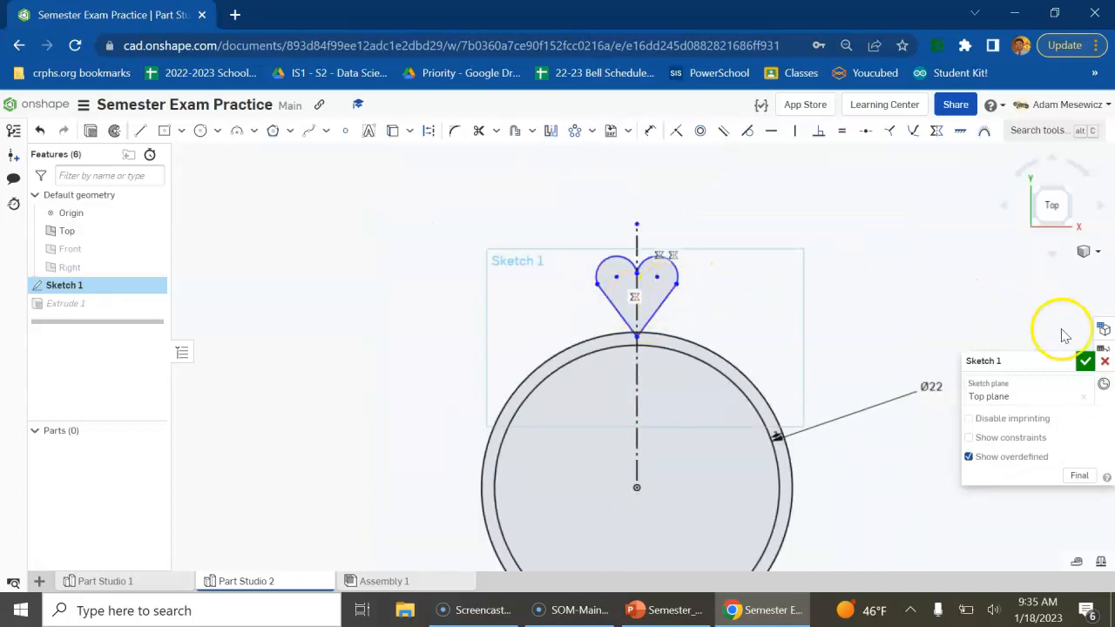
click(1086, 360)
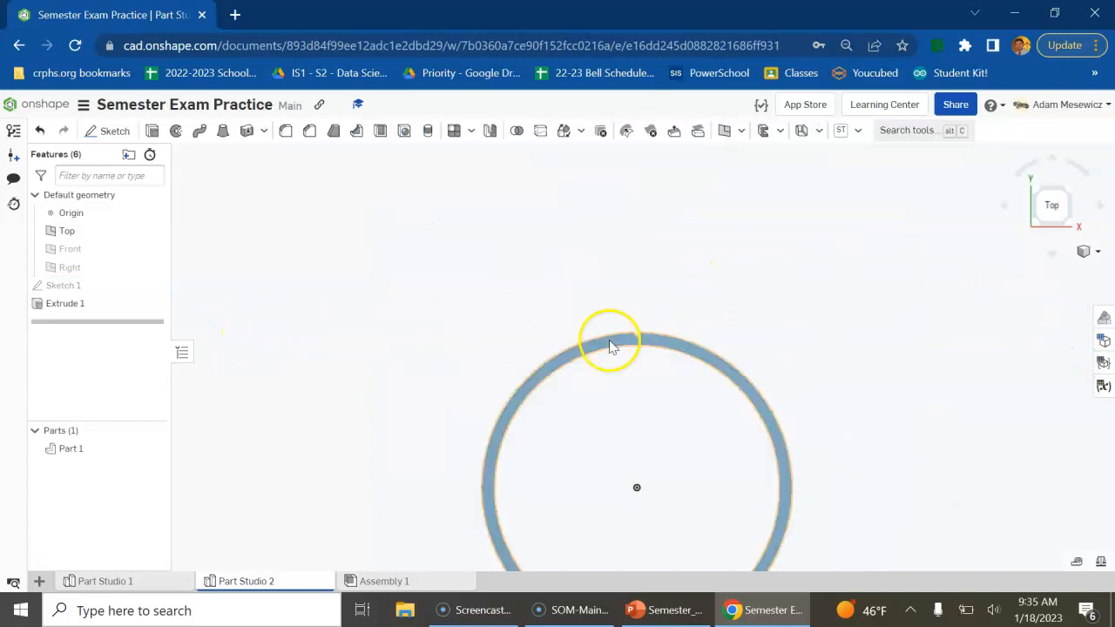
- Edit the ring's extrusion to include the heart region and the small heart tip overlapping the band
scroll(622, 329, up, 4)
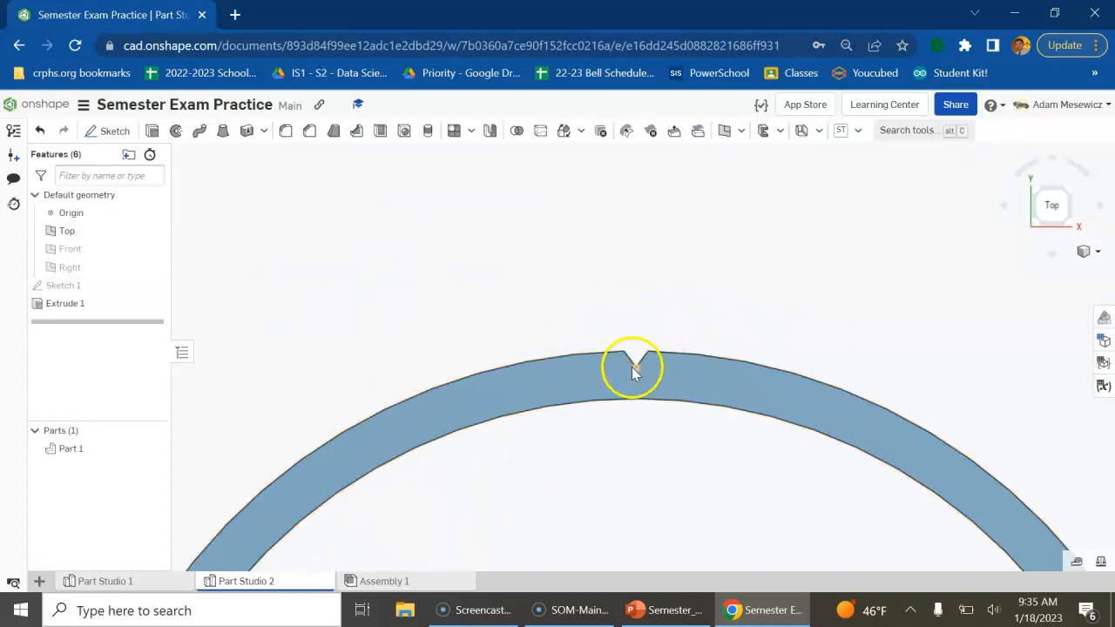
double_click(108, 304)
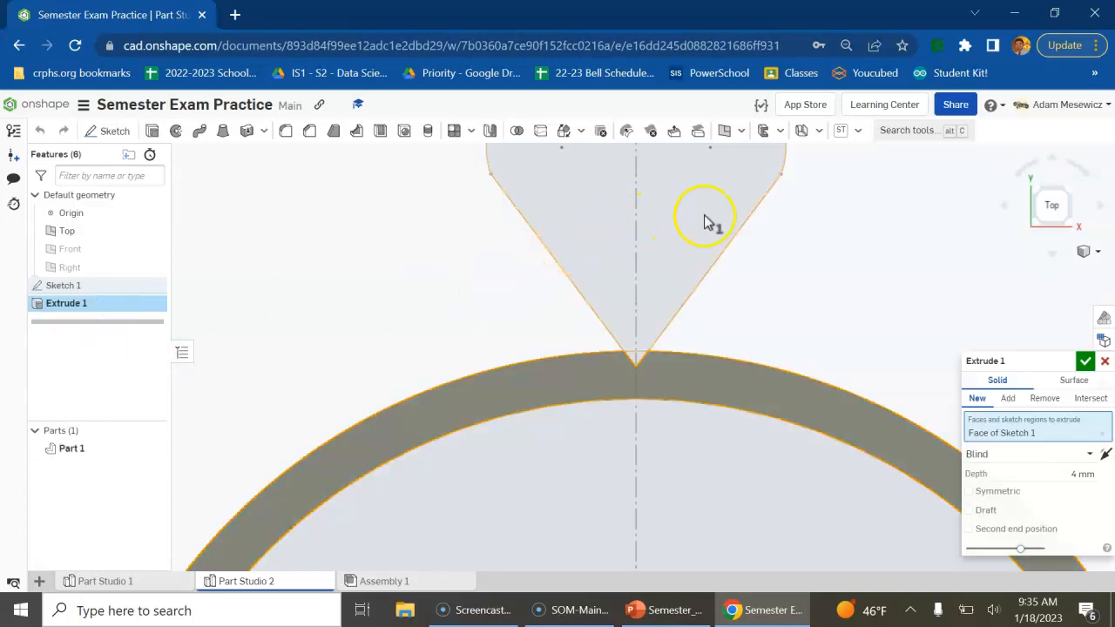
click(678, 224)
scroll(632, 367, up, 5)
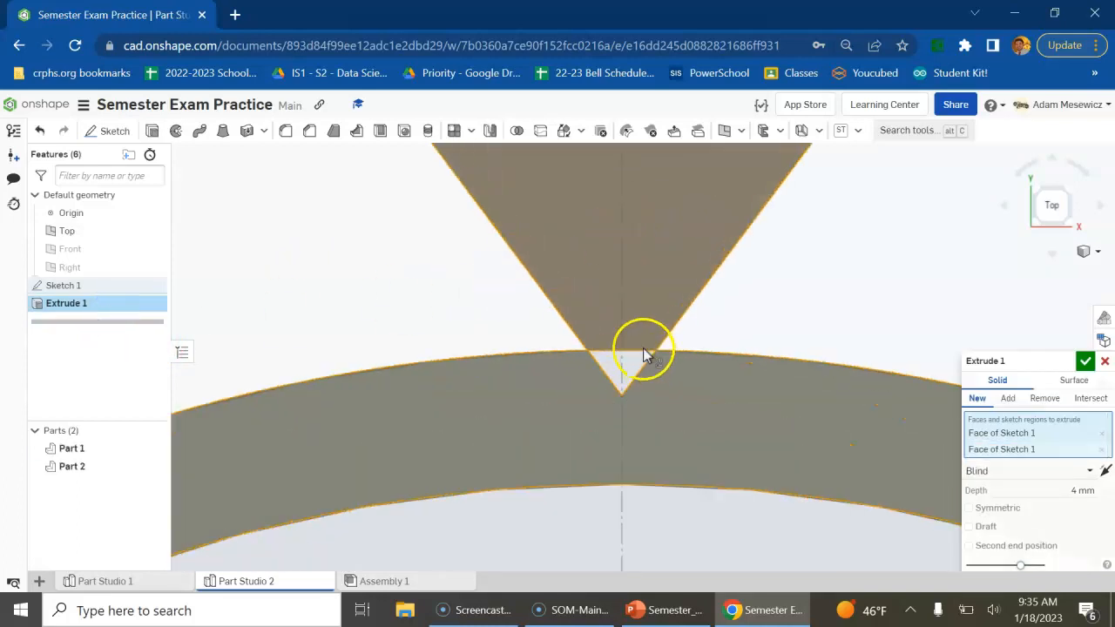
click(611, 381)
scroll(619, 392, down, 5)
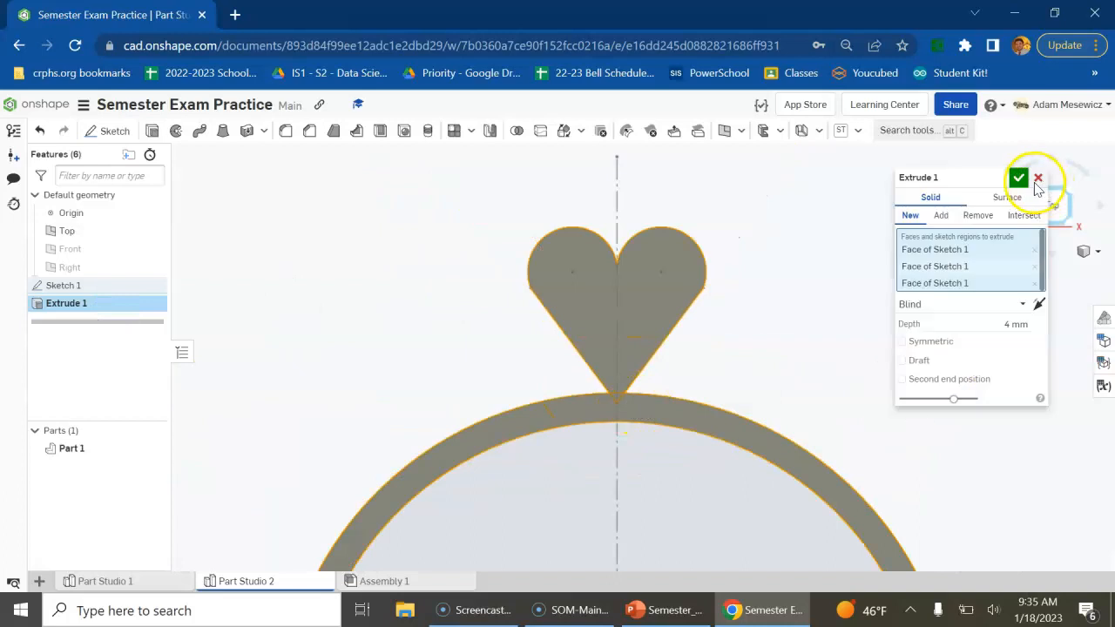
click(1018, 177)
scroll(803, 357, down, 3)
scroll(527, 313, down, 4)
scroll(575, 510, up, 1)
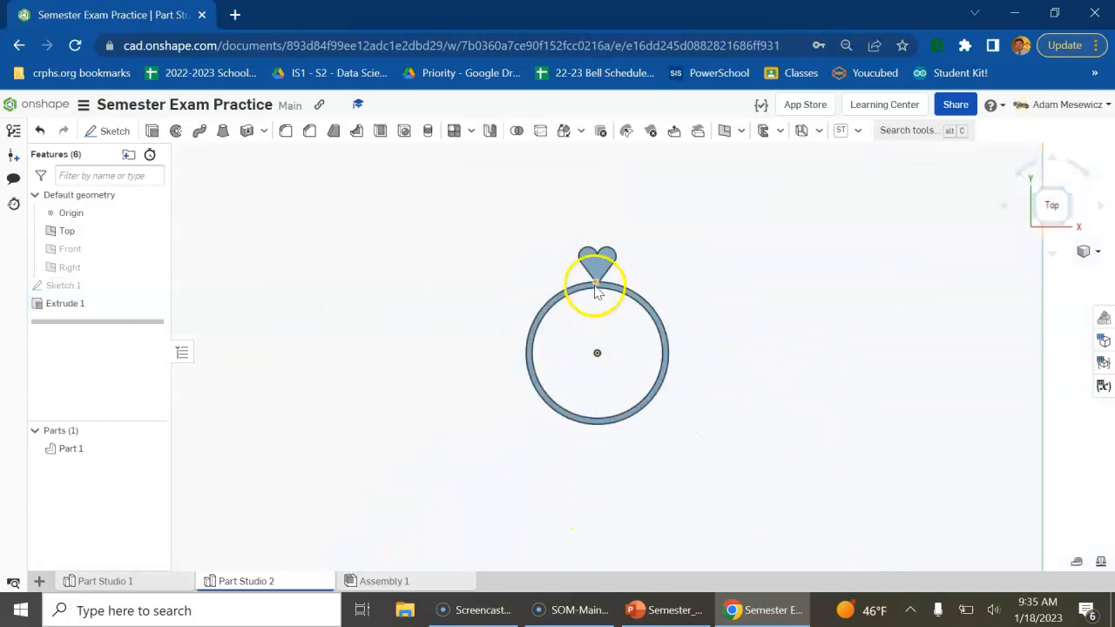
right_drag(590, 262, 699, 347)
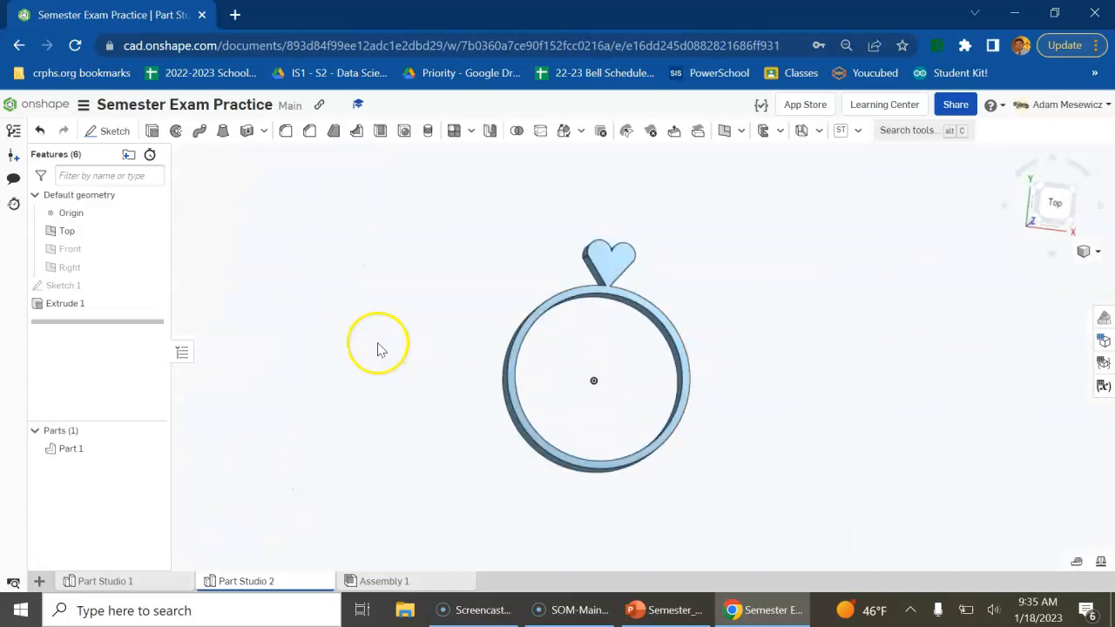